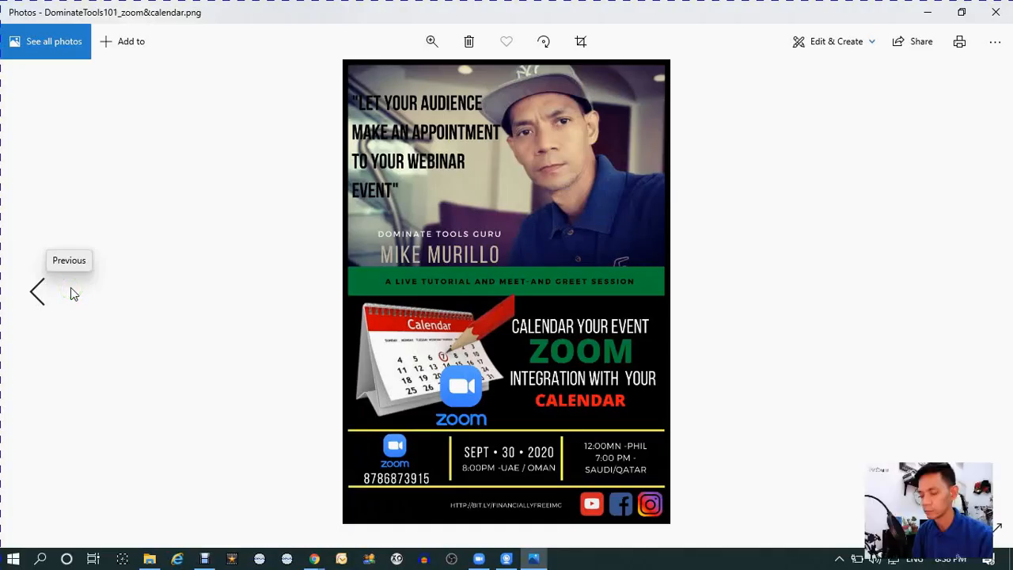
left_click(71, 290)
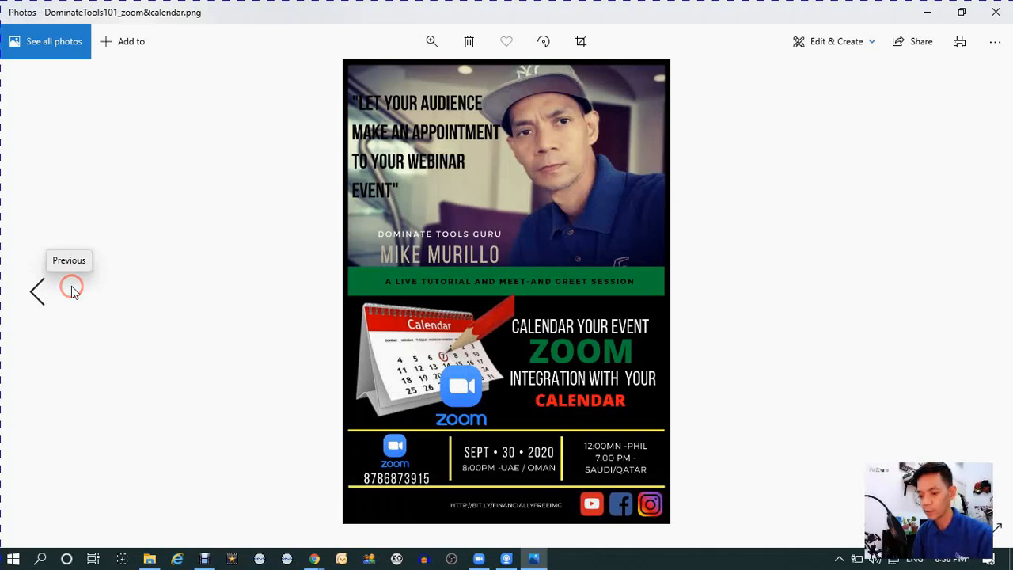
left_click(72, 288)
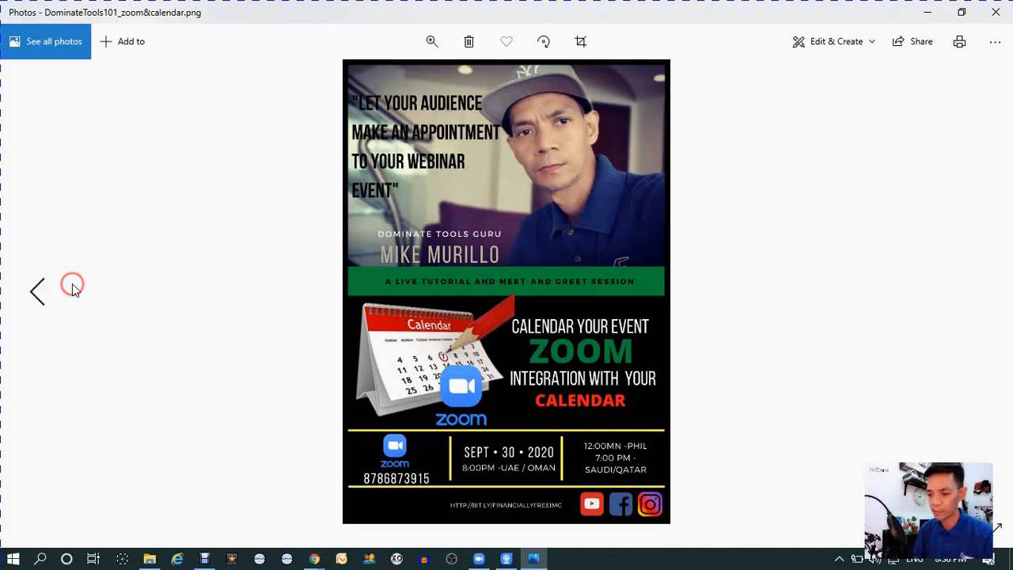
left_click(72, 289)
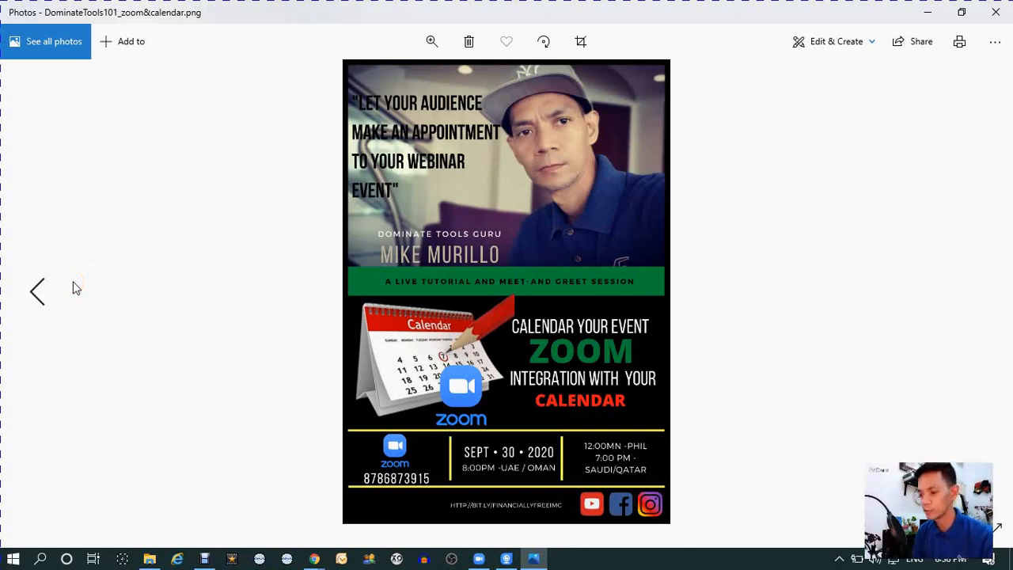
left_click(73, 285)
left_click(96, 291)
left_click(91, 292)
left_click(93, 289)
left_click(92, 290)
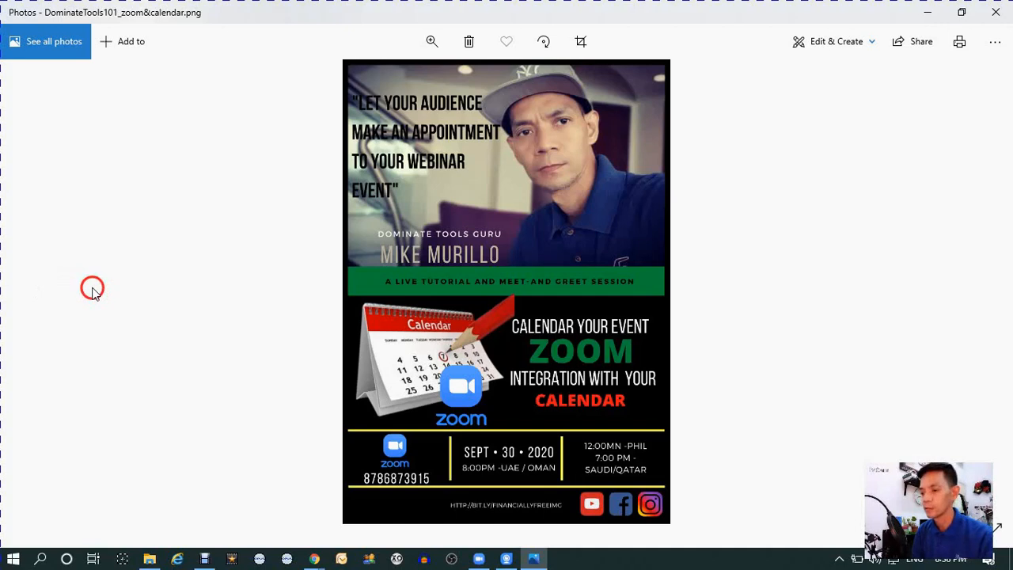
left_click(93, 288)
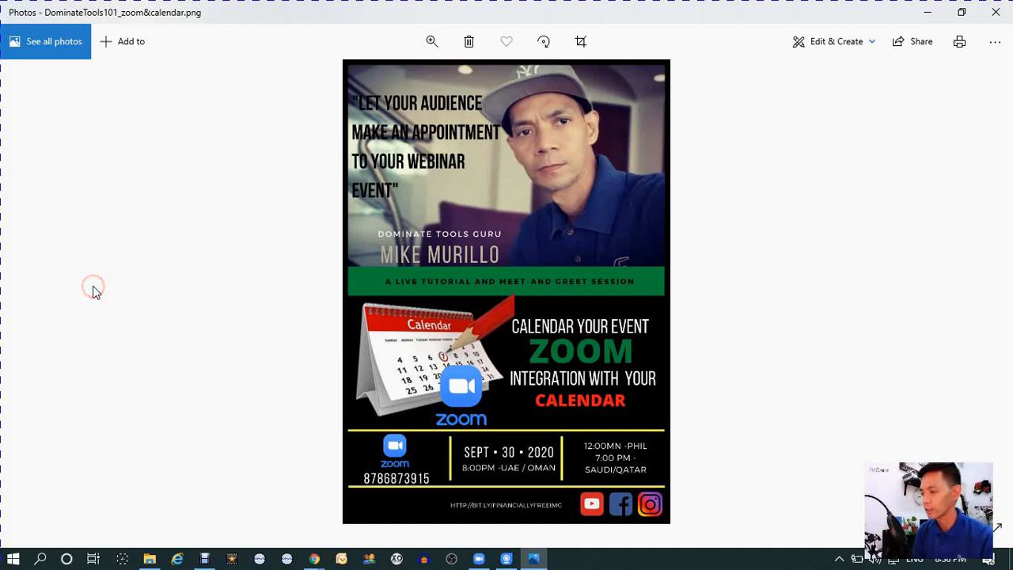
left_click(92, 290)
left_click(113, 299)
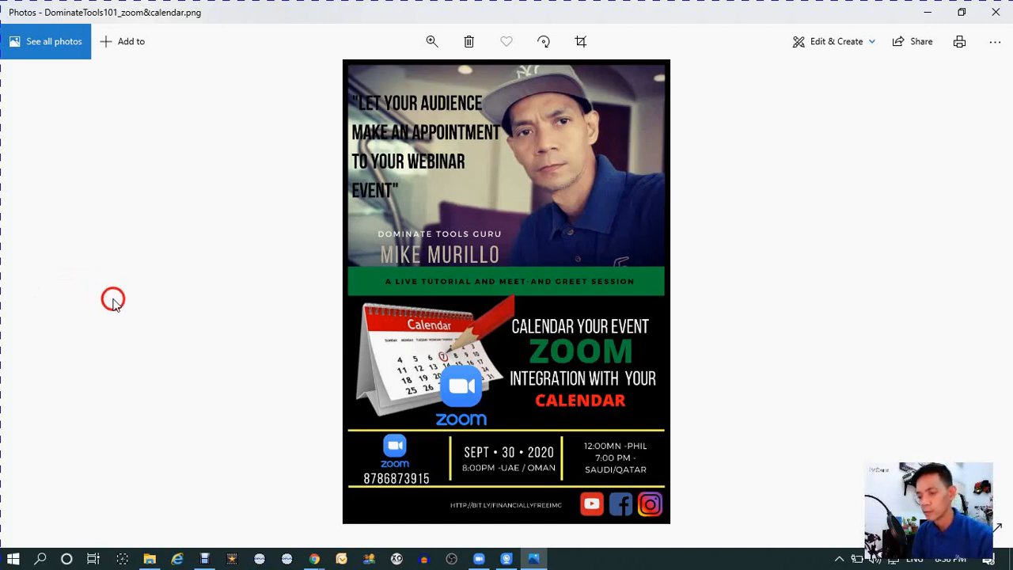
left_click(113, 299)
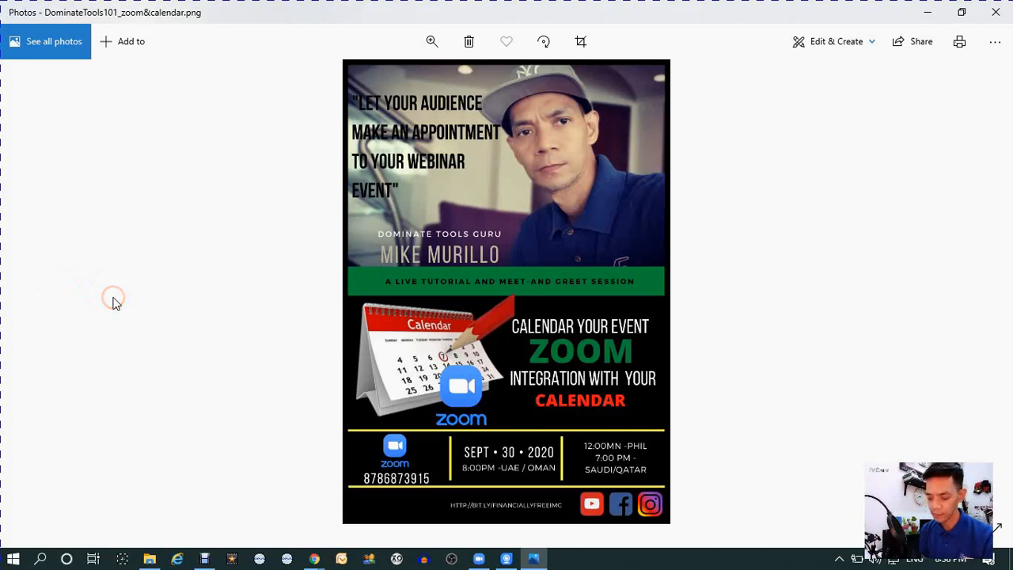
left_click(113, 300)
left_click(113, 300)
left_click(164, 284)
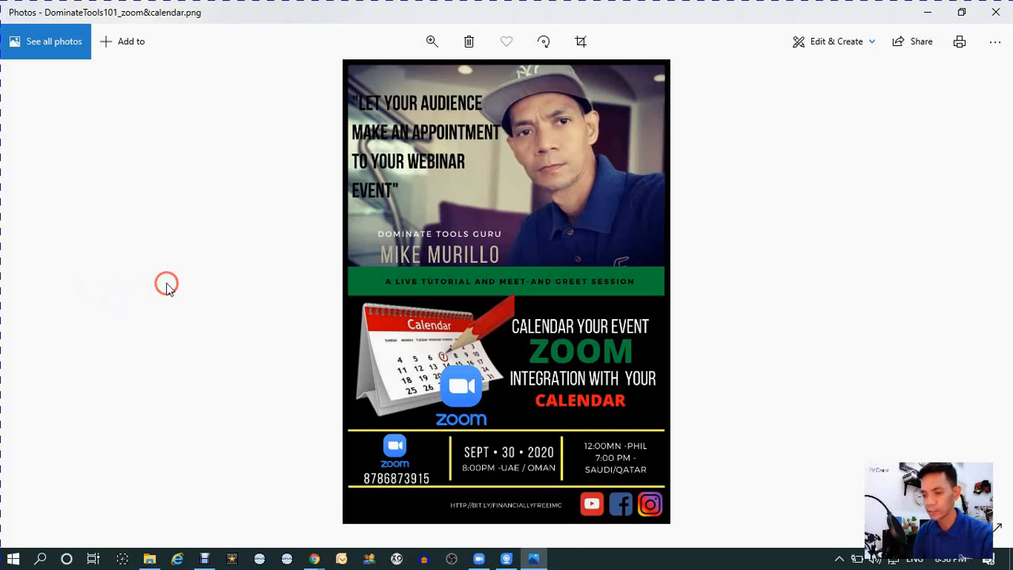
left_click(177, 285)
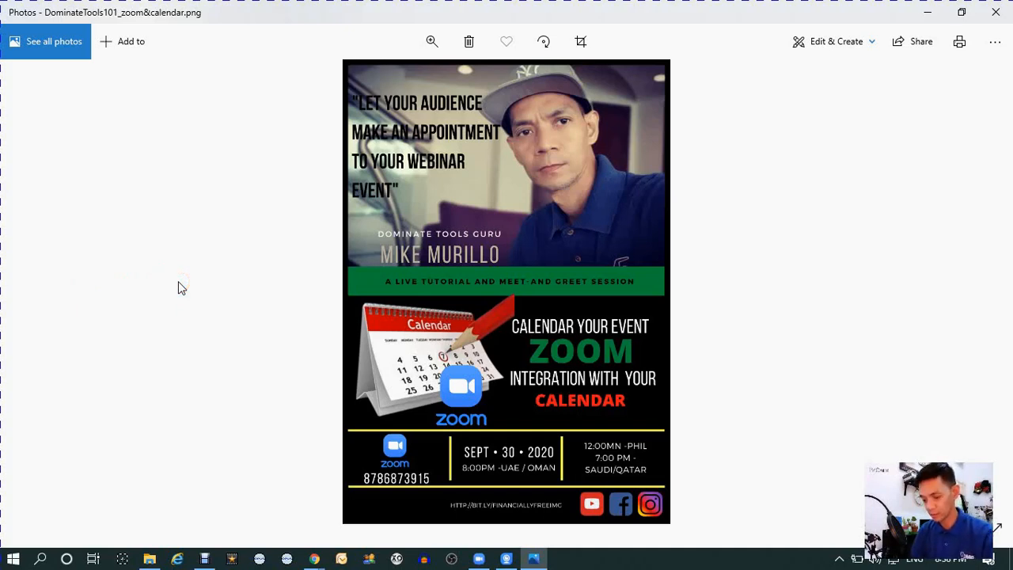
left_click(178, 283)
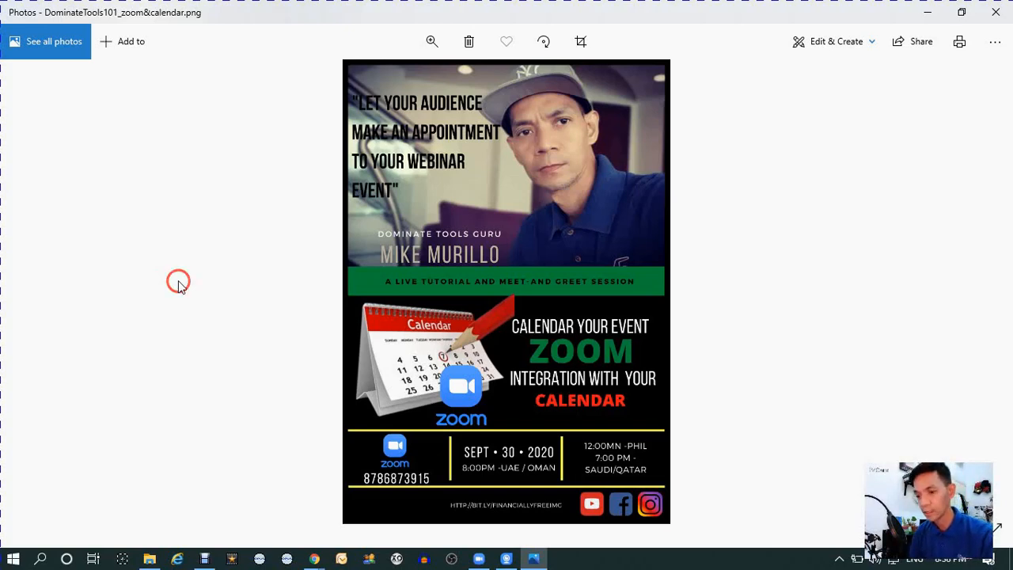
left_click(177, 281)
left_click(179, 280)
left_click(180, 280)
left_click(188, 282)
left_click(187, 282)
left_click(195, 289)
left_click(195, 291)
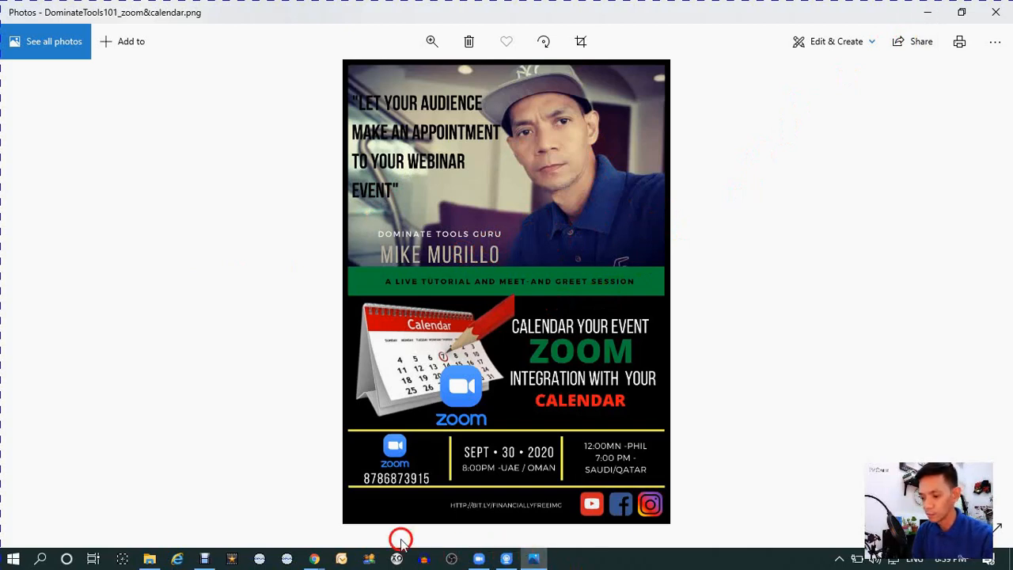
- Switch to the Chrome window showing the Zoom sign-in page
left_click(315, 559)
left_click(285, 529)
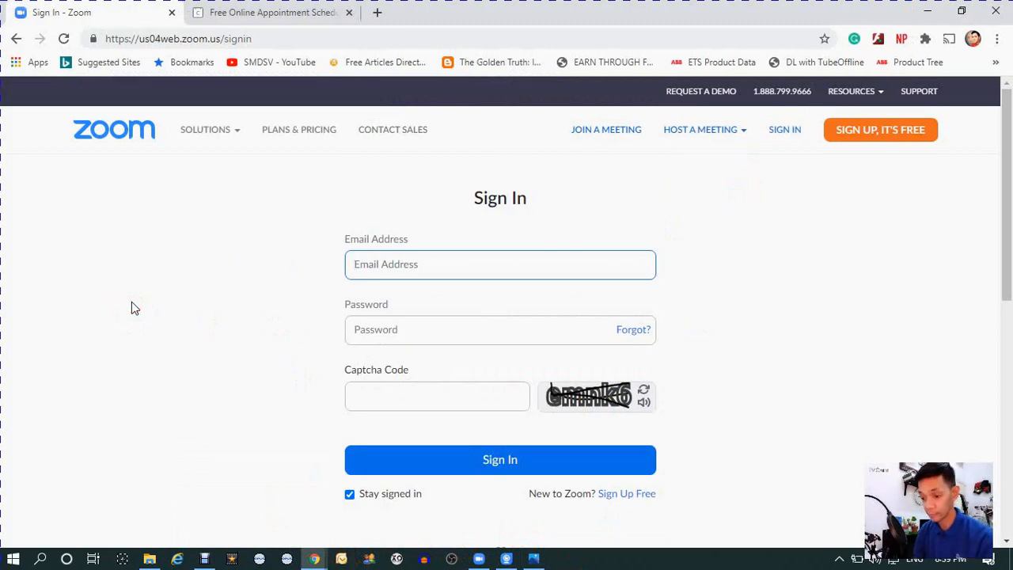
left_click(132, 303)
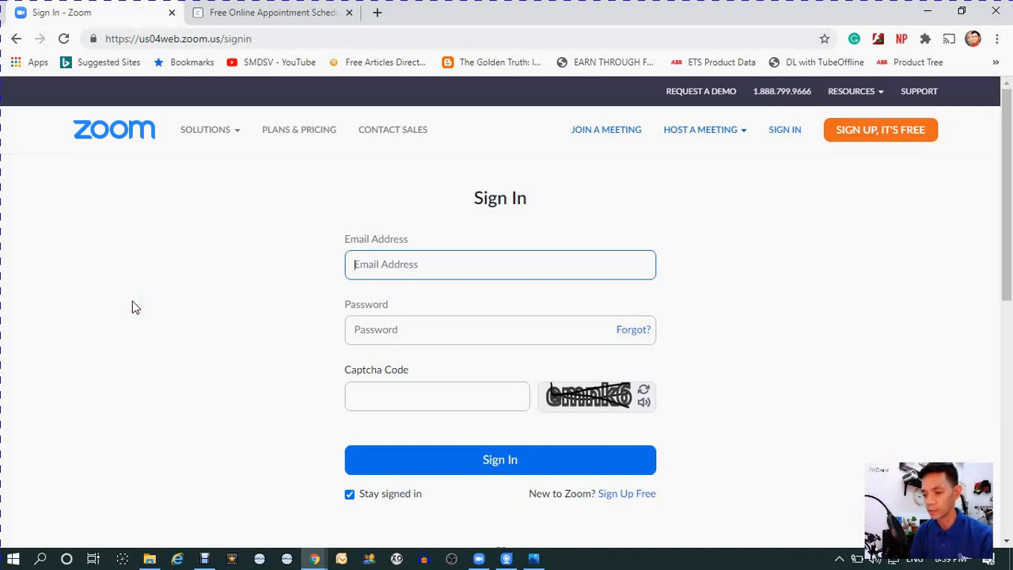
left_click(133, 302)
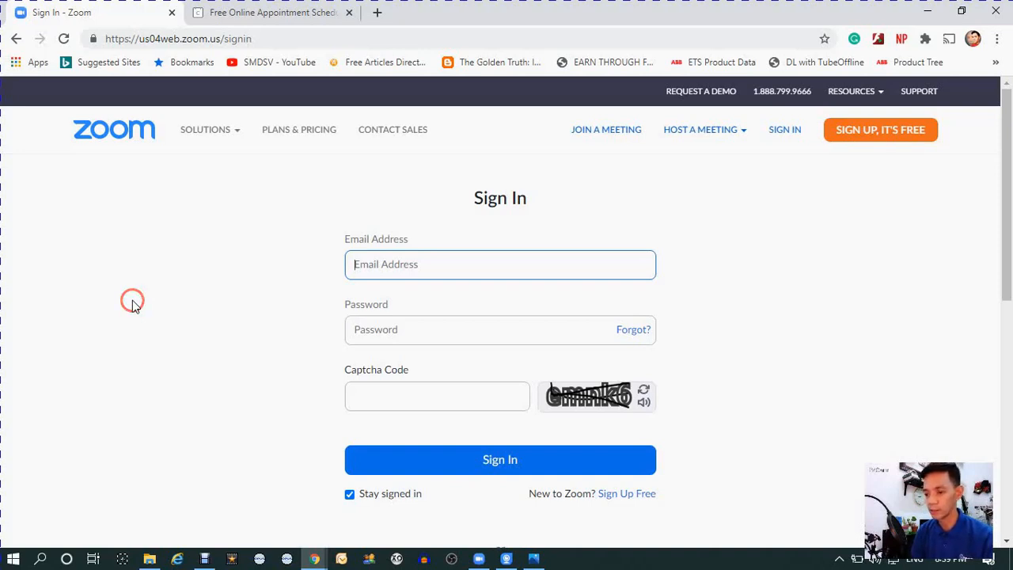
left_click(133, 302)
left_click(155, 295)
left_click(156, 299)
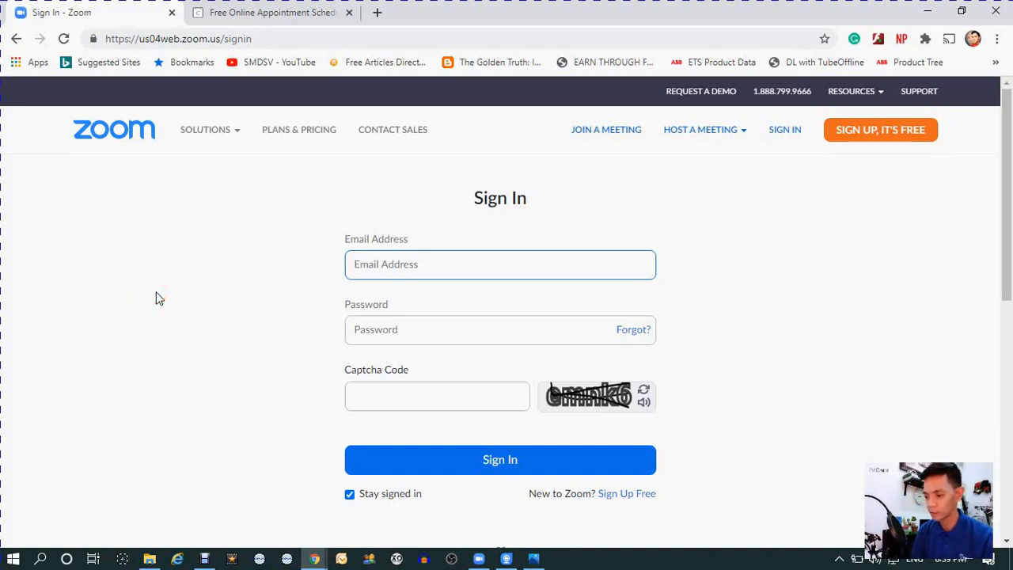
left_click(155, 299)
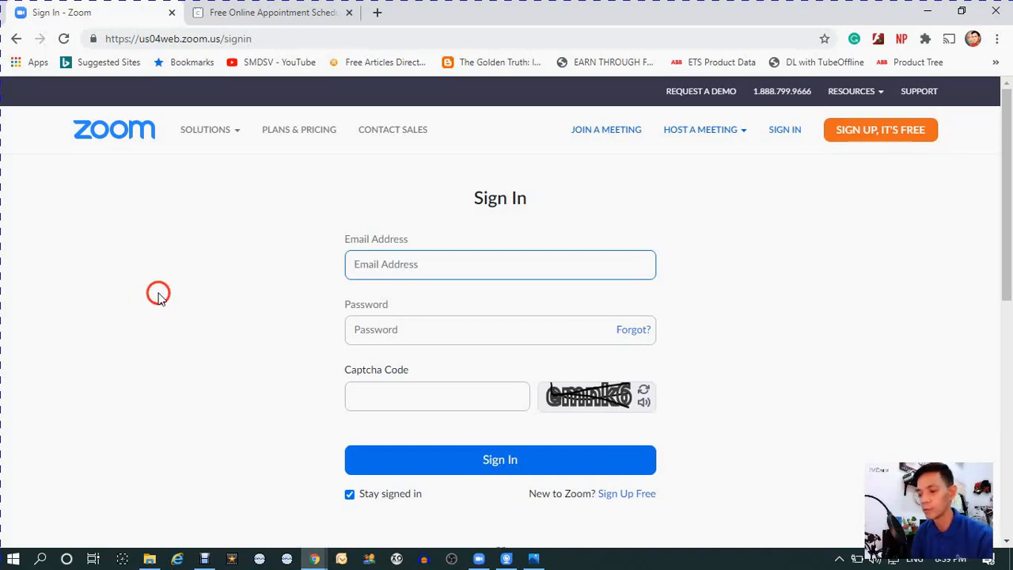
left_click(299, 195)
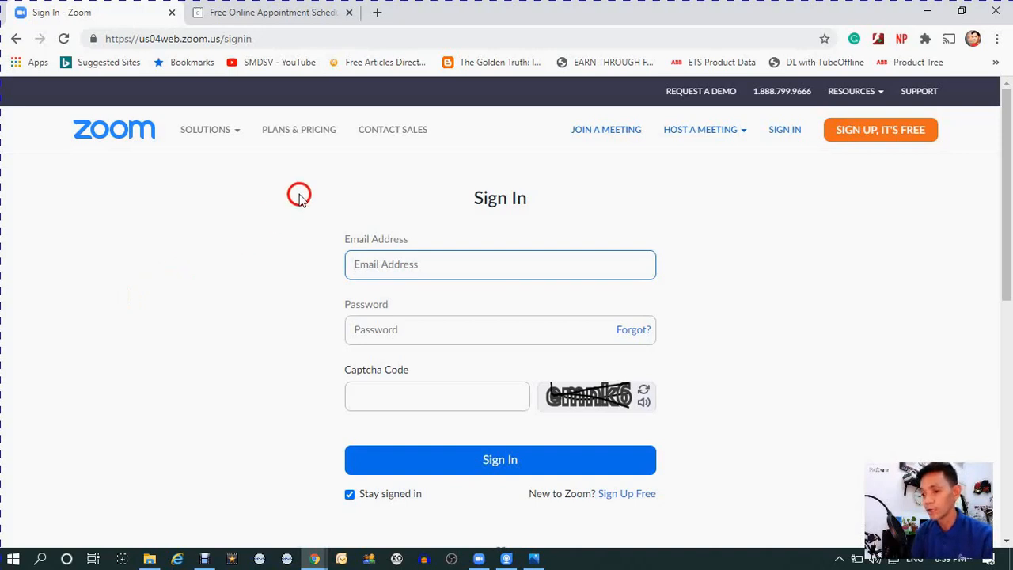
left_click(376, 219)
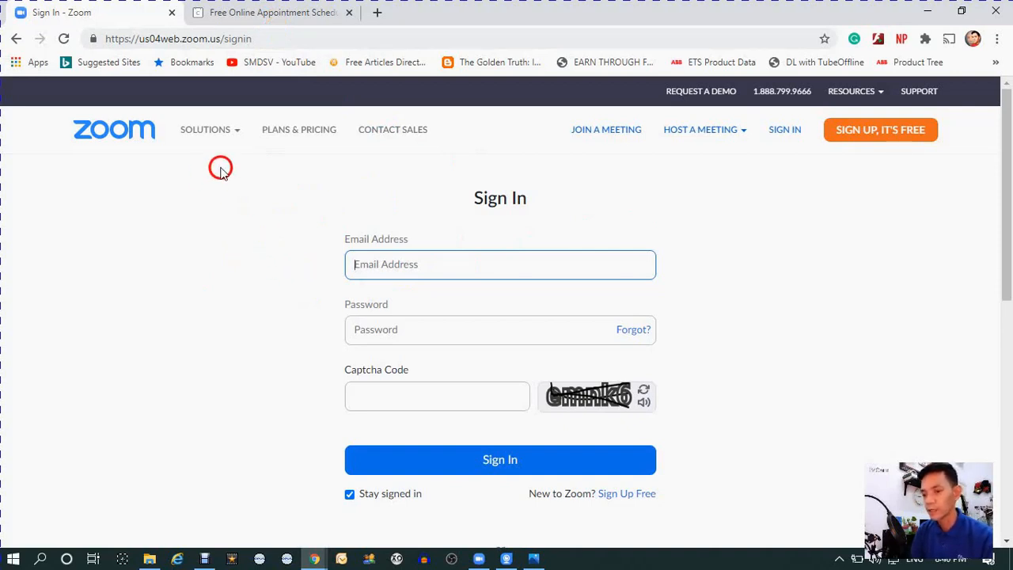
- Fill in the Zoom sign-in form with the saved account e-mail and the account password
left_click(402, 263)
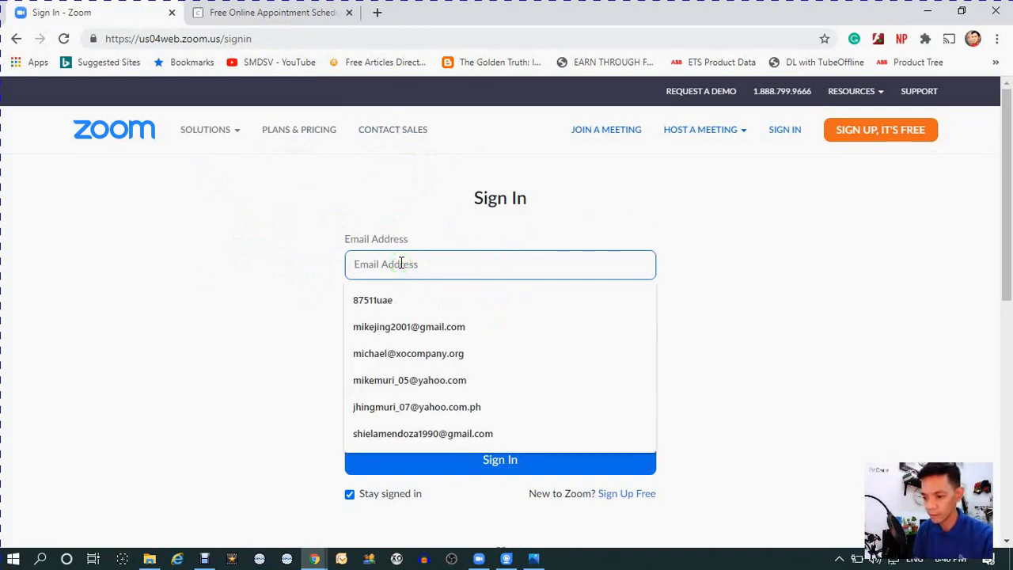
left_click(410, 378)
left_click(424, 329)
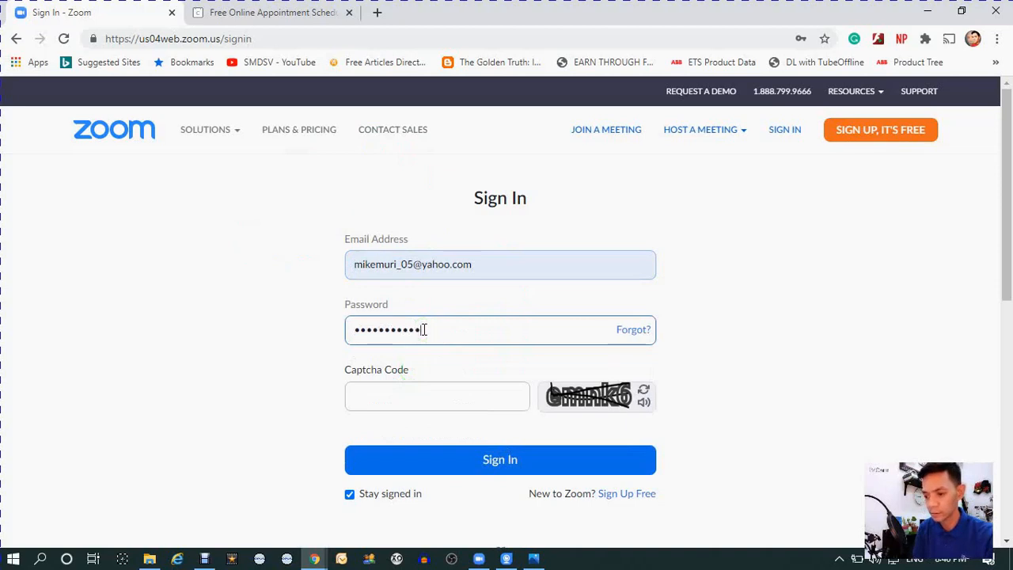
- Request a new captcha image, enter its code and sign in to the Zoom account
left_click(409, 383)
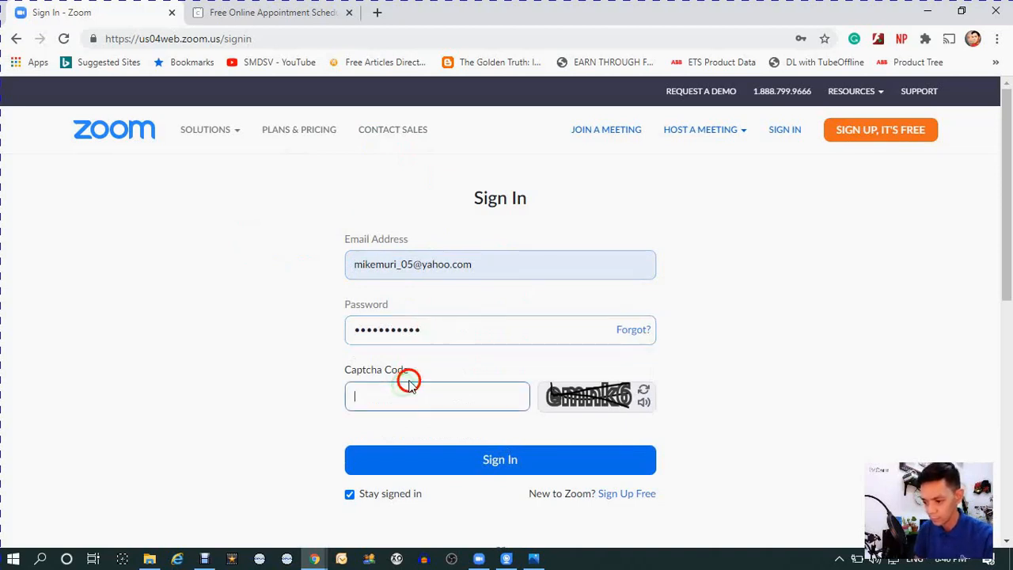
left_click(645, 390)
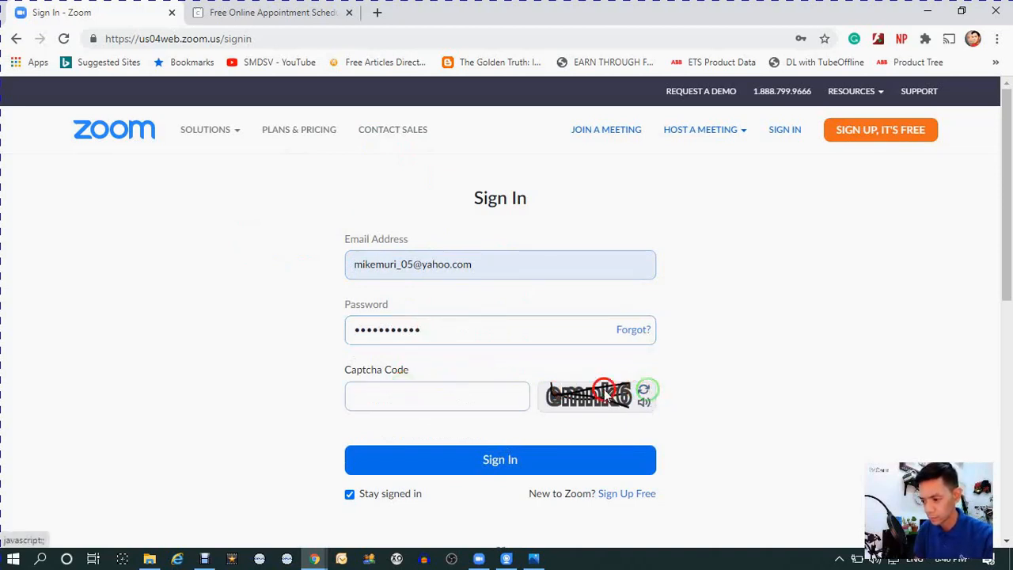
left_click(442, 395)
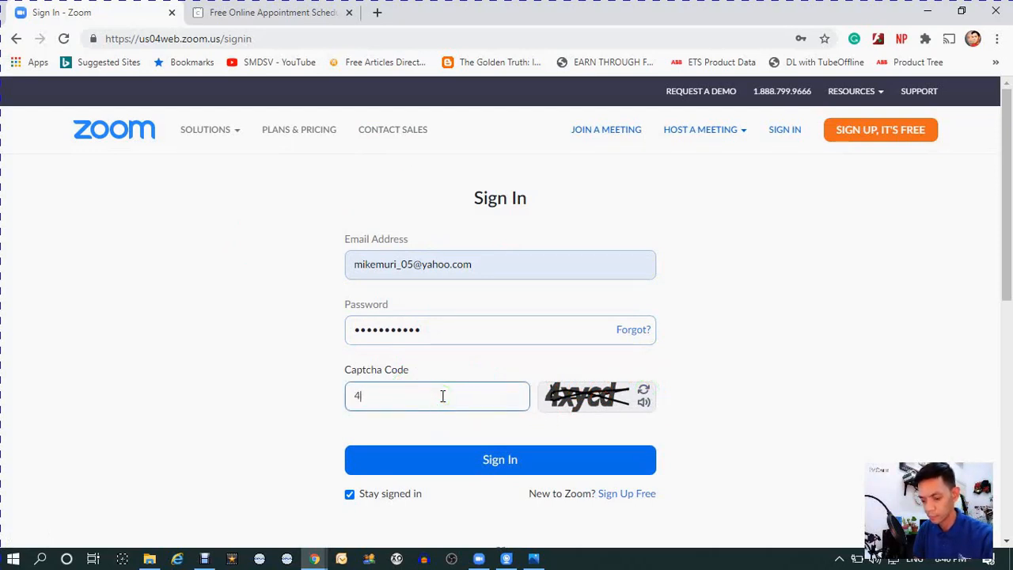
type("4xycd")
left_click(455, 445)
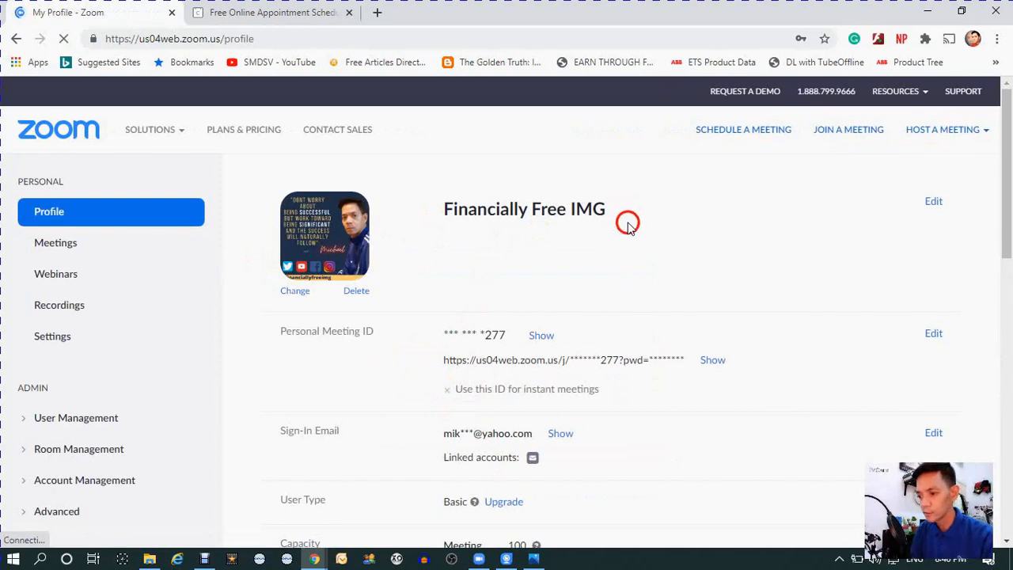
- Look through the Zoom profile page, examining the account details and the Personal and Admin sections
scroll(628, 225, "down", 1)
scroll(630, 261, "up", 1)
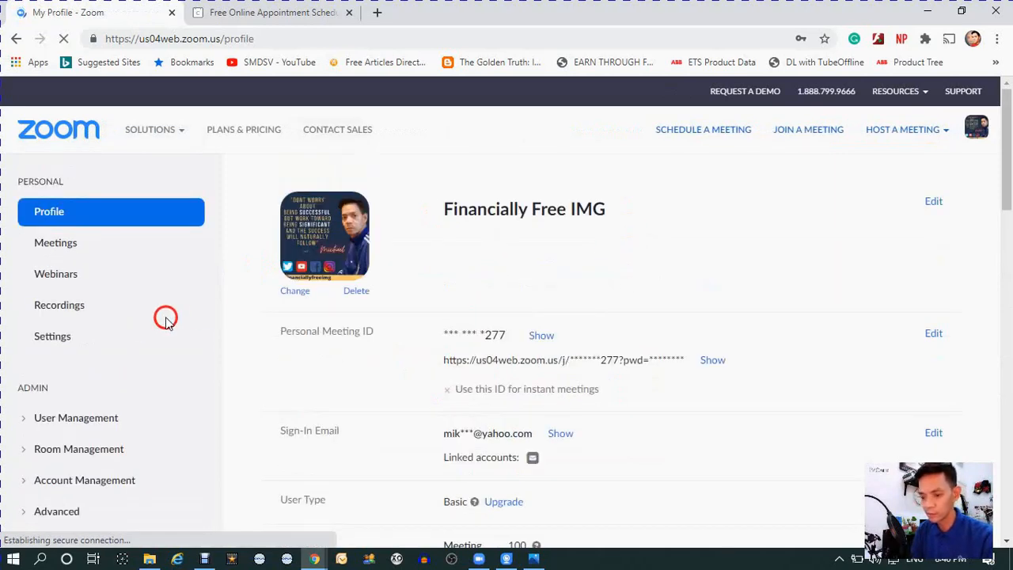
scroll(163, 317, "down", 1)
scroll(573, 305, "down", 1)
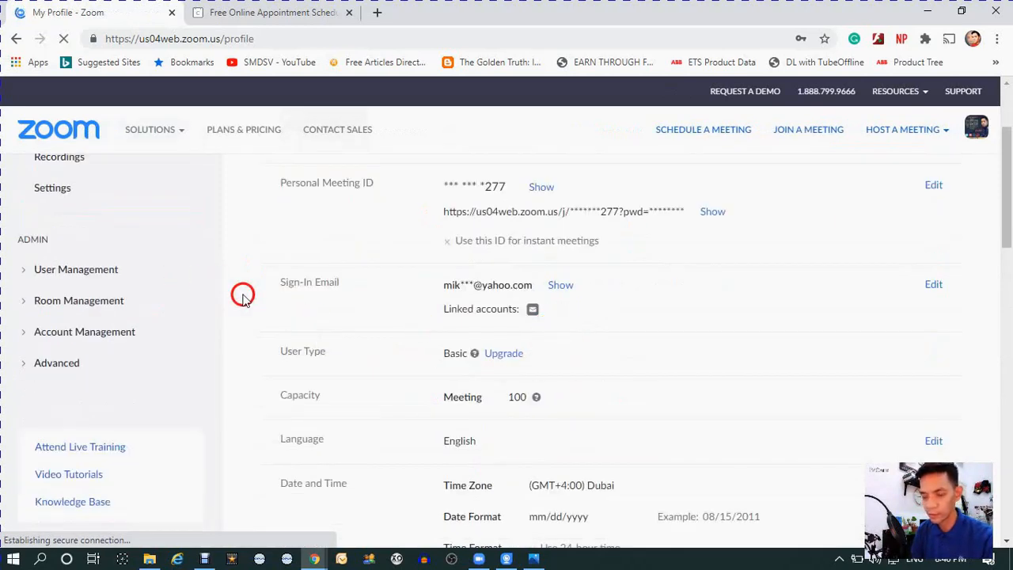
scroll(89, 218, "up", 1)
scroll(89, 218, "up", 1)
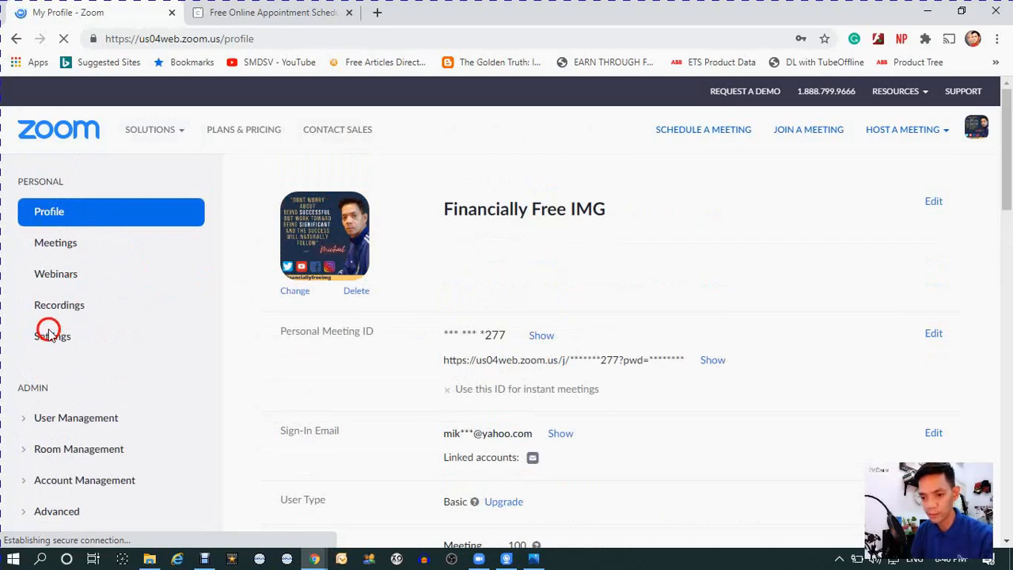
scroll(49, 336, "down", 2)
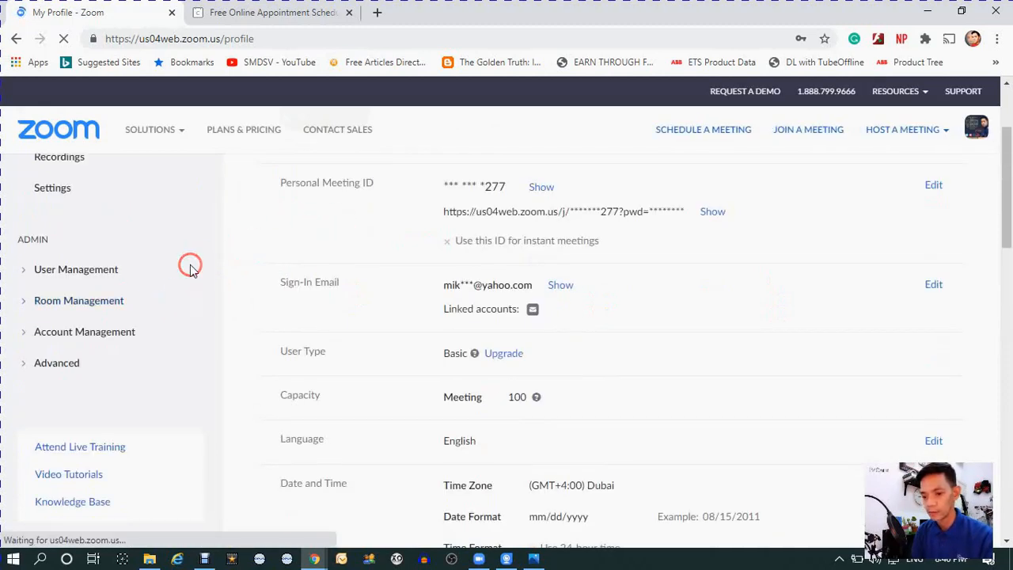
scroll(322, 251, "down", 2)
scroll(298, 261, "up", 2)
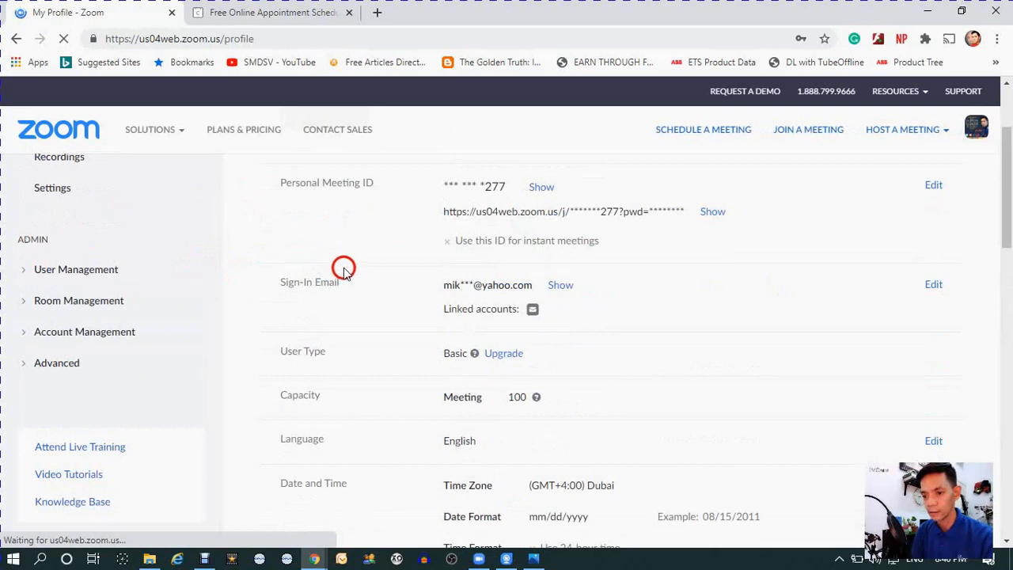
scroll(260, 309, "down", 2)
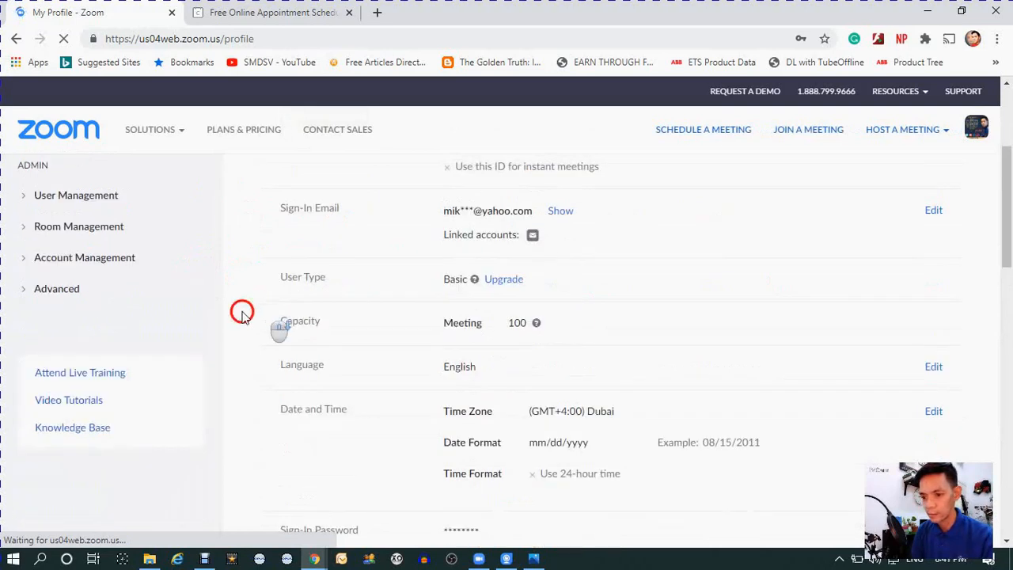
scroll(470, 310, "down", 4)
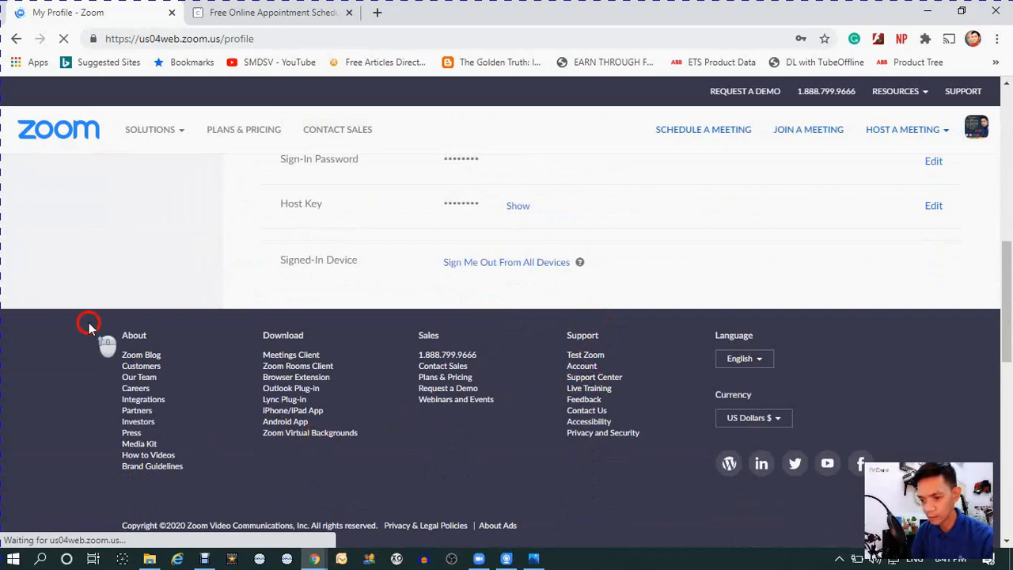
scroll(89, 322, "up", 3)
scroll(89, 324, "up", 4)
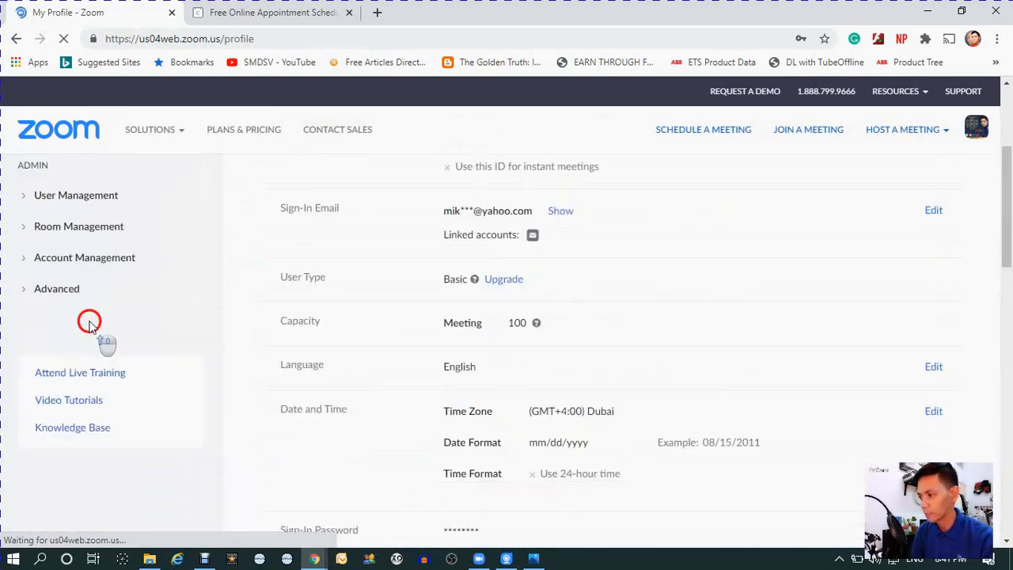
scroll(123, 286, "up", 1)
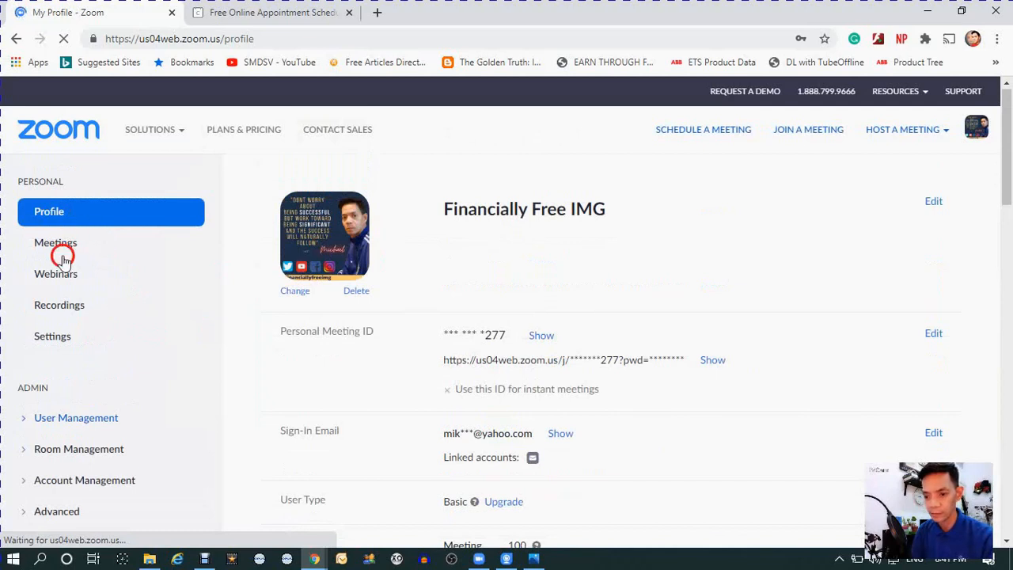
- Open the App Marketplace from the Advanced admin options of the Zoom account
left_click(59, 339)
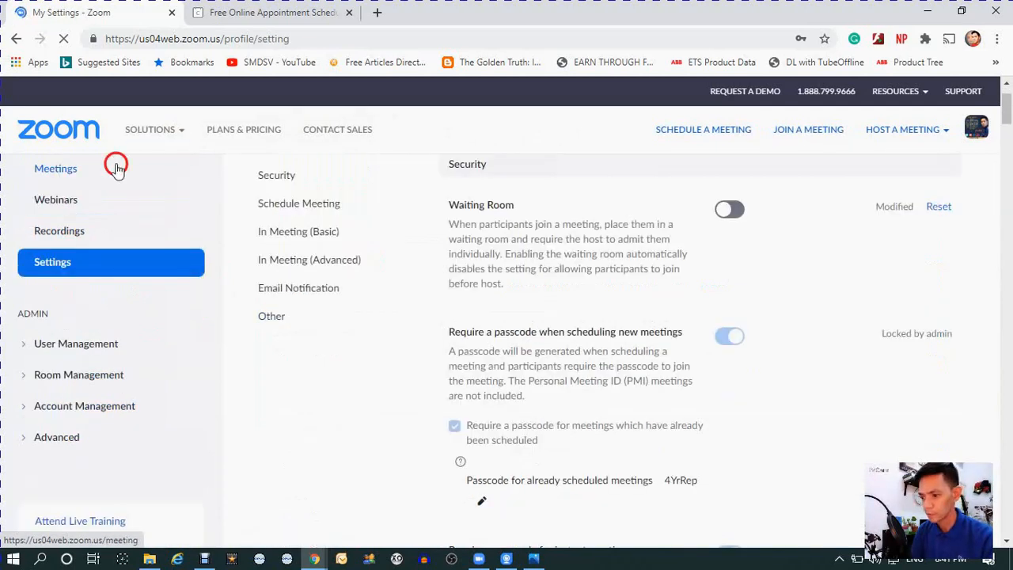
left_click(52, 442)
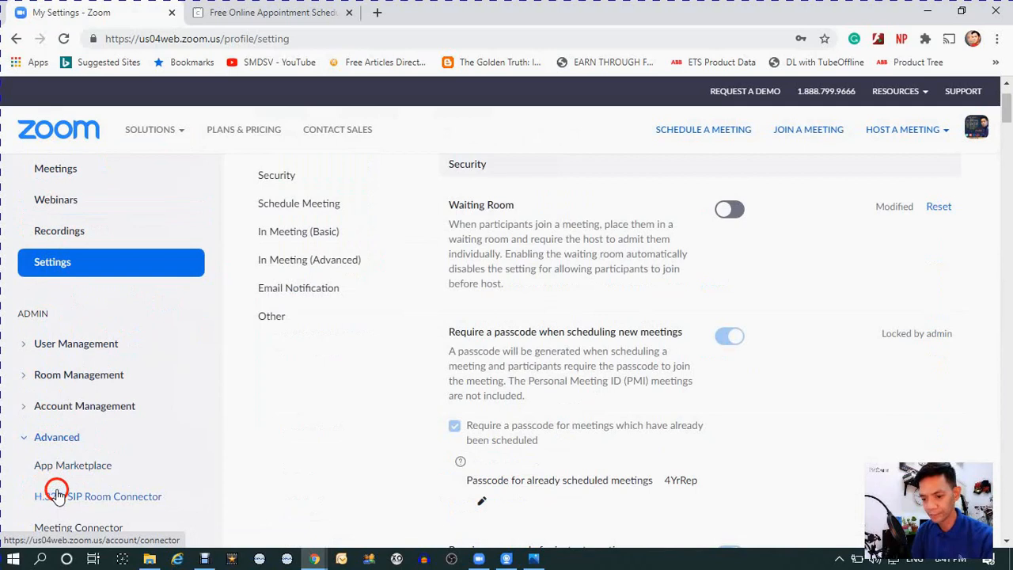
scroll(95, 393, "down", 1)
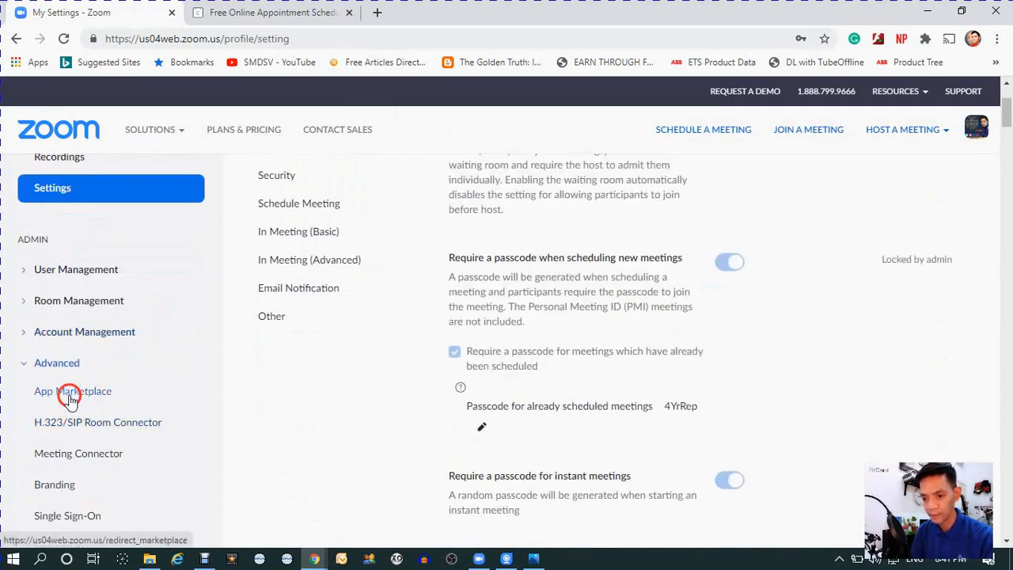
left_click(69, 398)
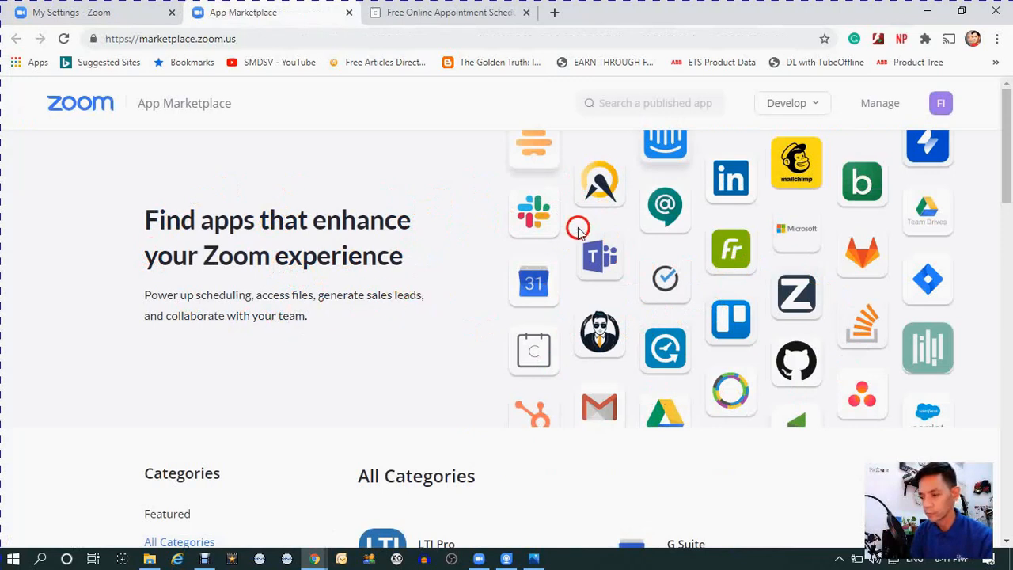
- Browse the marketplace categories and list the apps in the Scheduling category
scroll(514, 271, "down", 3)
scroll(317, 245, "down", 1)
scroll(403, 290, "down", 1)
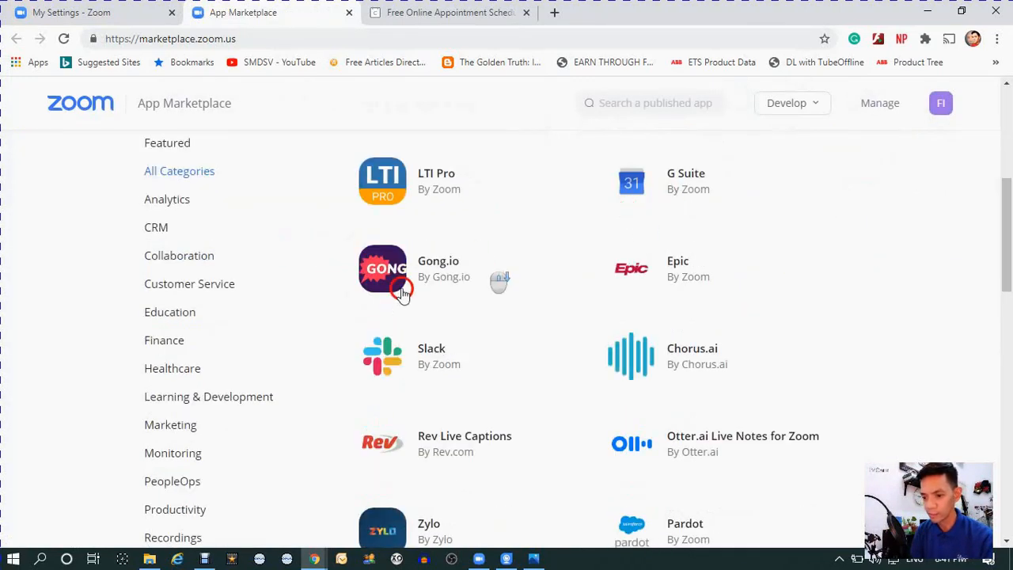
scroll(218, 295, "down", 1)
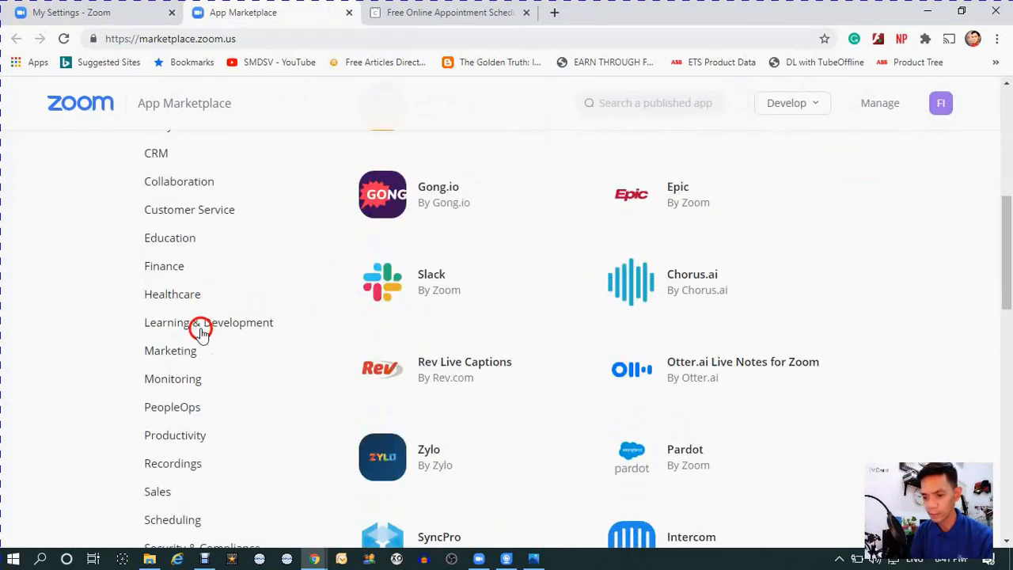
left_click(174, 378)
scroll(190, 435, "down", 1)
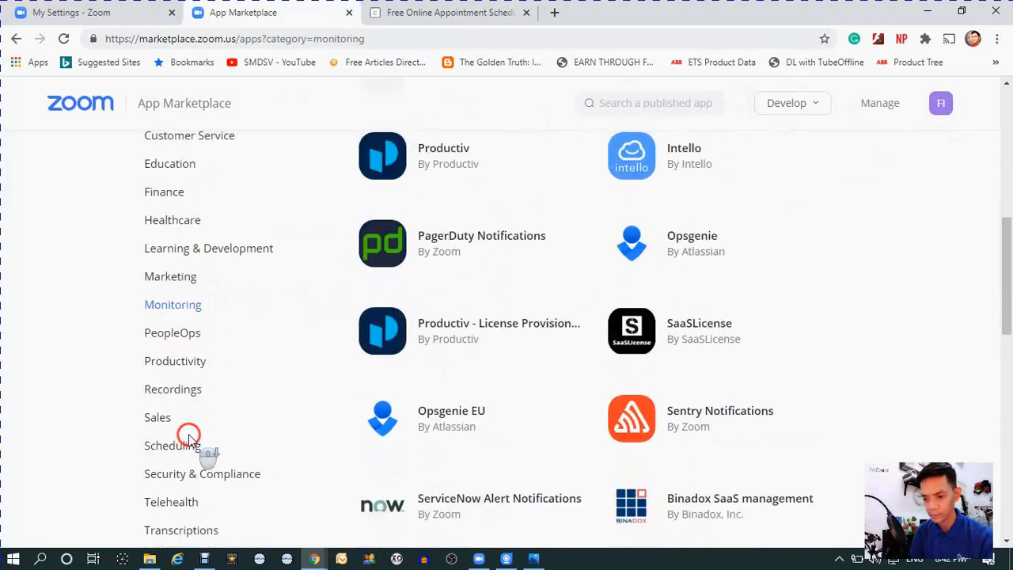
left_click(181, 447)
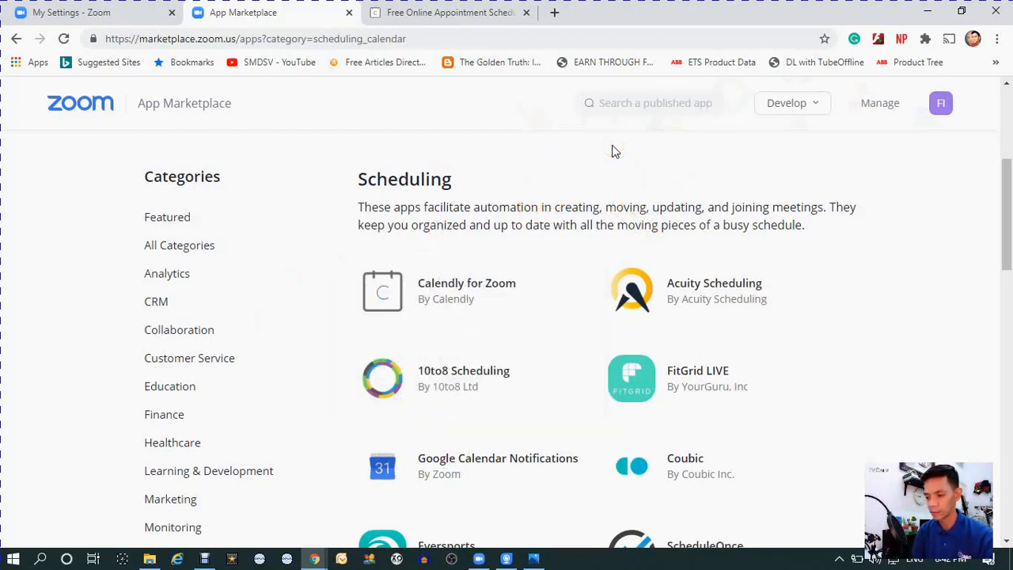
- Open the Calendly for Zoom app page from the Scheduling apps
mouse_move(452, 289)
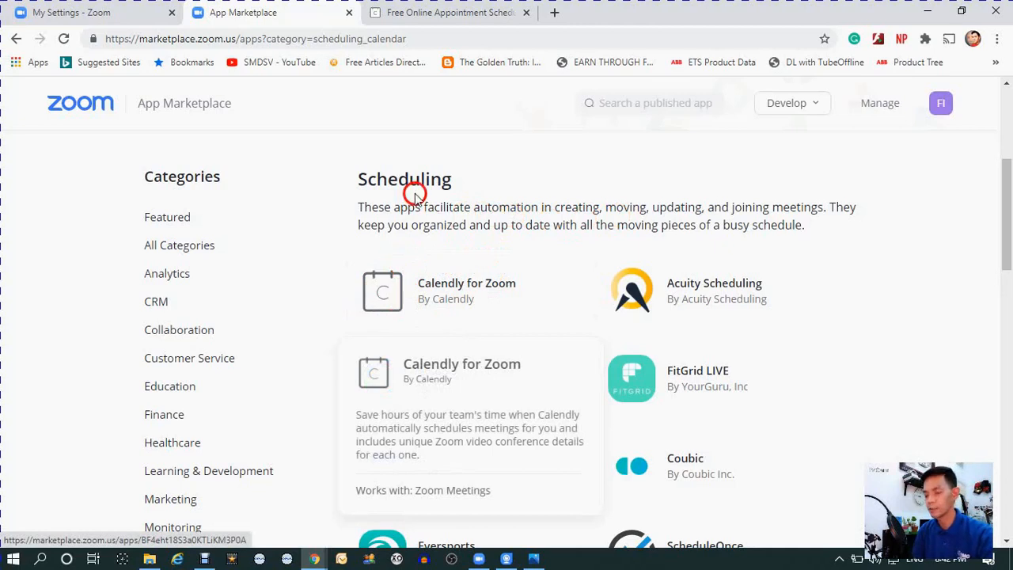
left_click(394, 295)
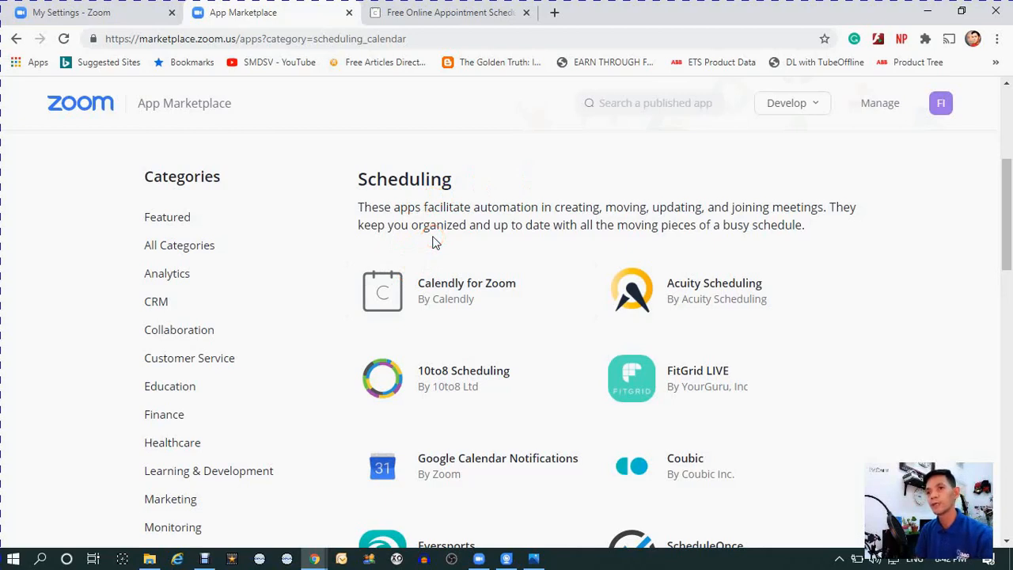
left_click(488, 212)
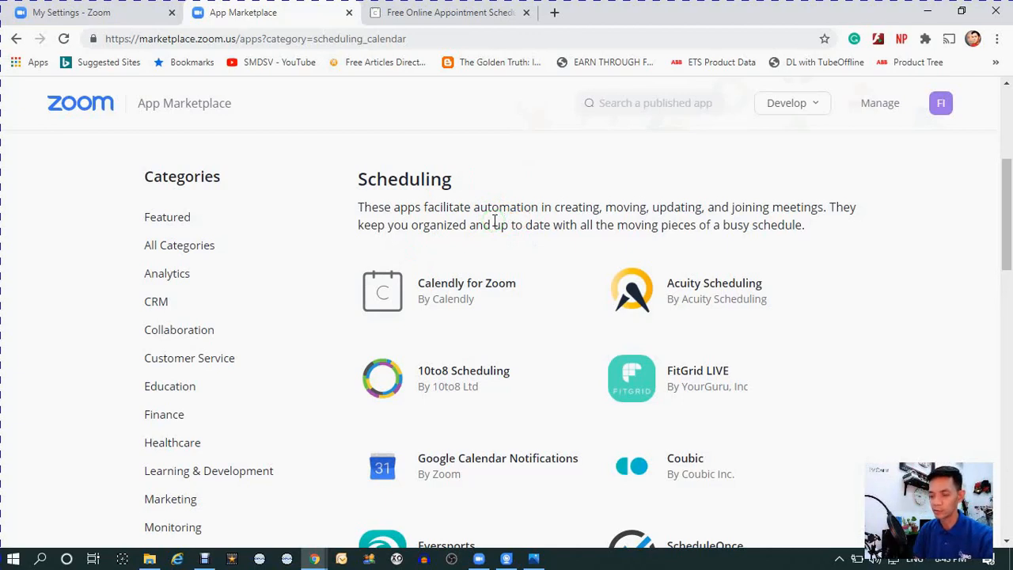
left_click(483, 224)
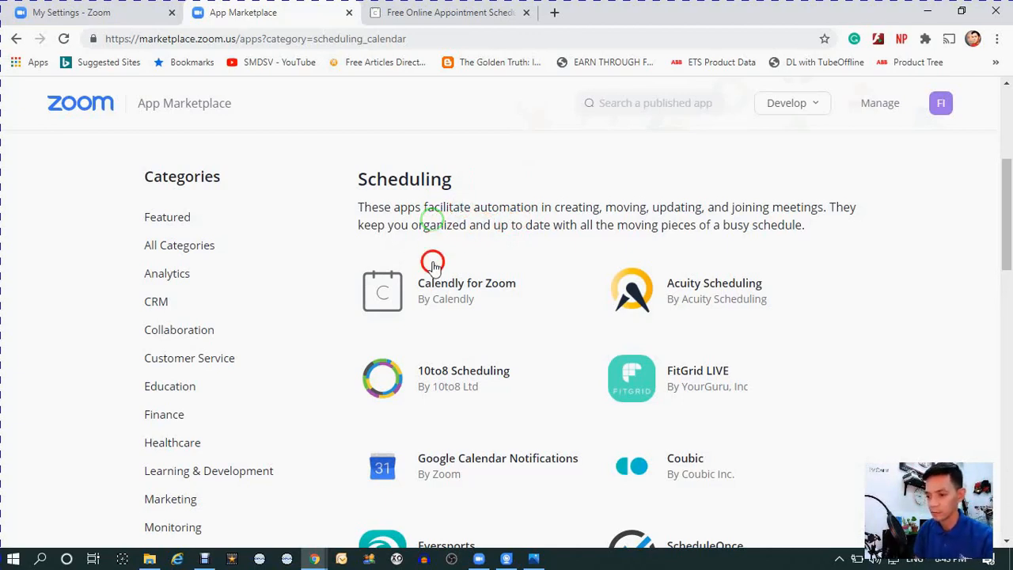
left_click(453, 283)
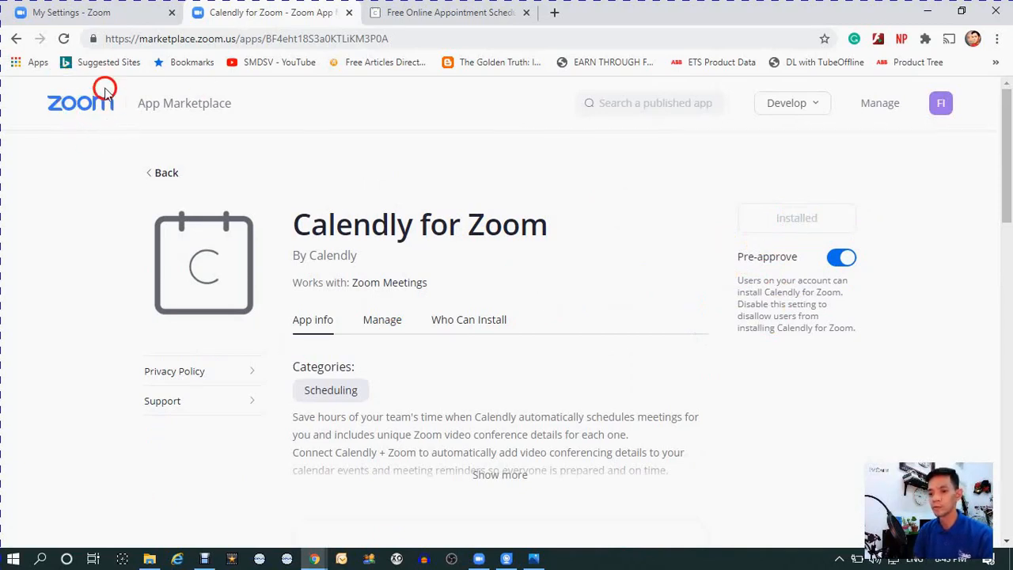
- Look through the Calendly for Zoom app's information, its subscription and configuration management, and who can install it
scroll(451, 210, "down", 1)
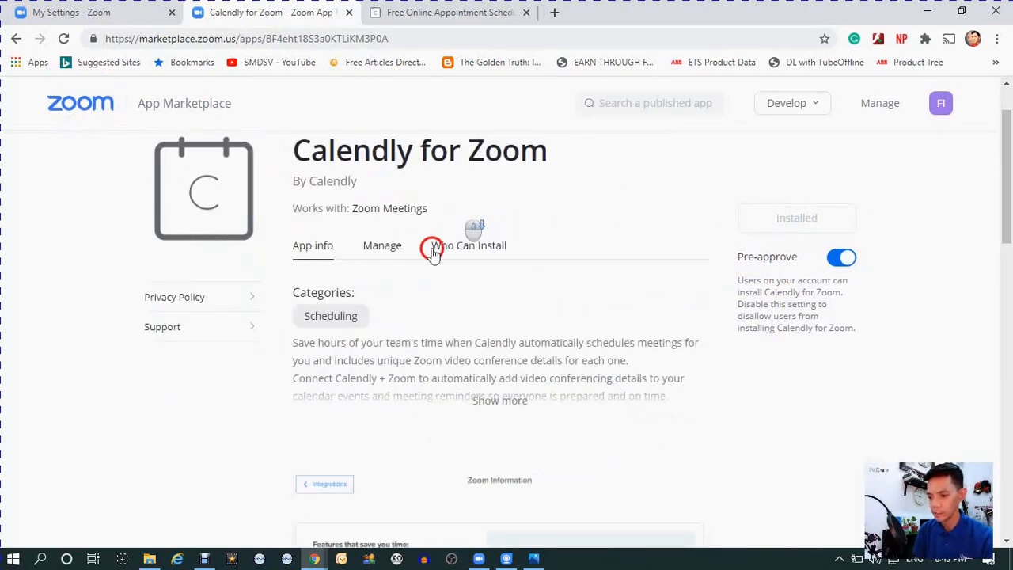
left_click(378, 247)
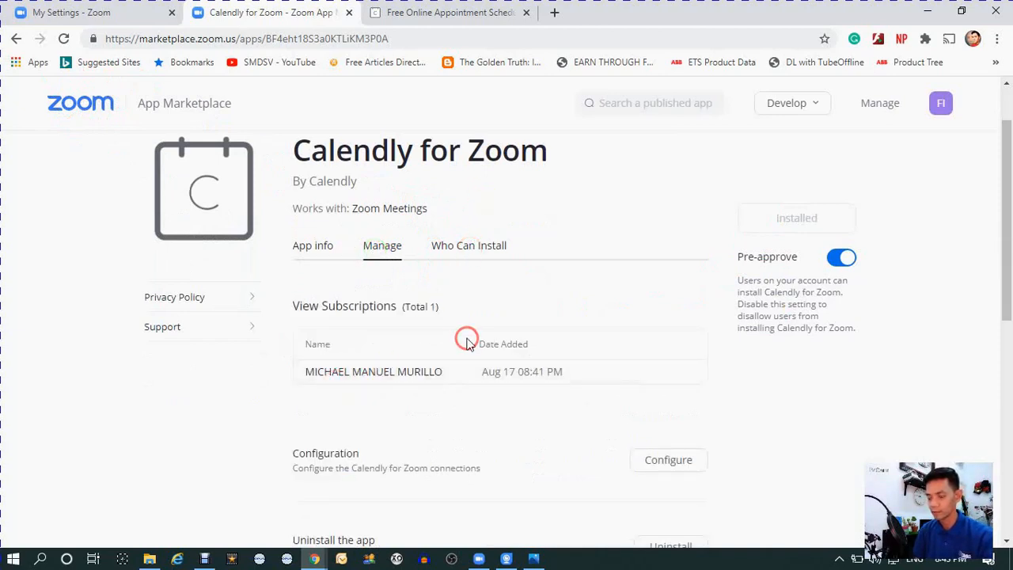
scroll(328, 357, "down", 4)
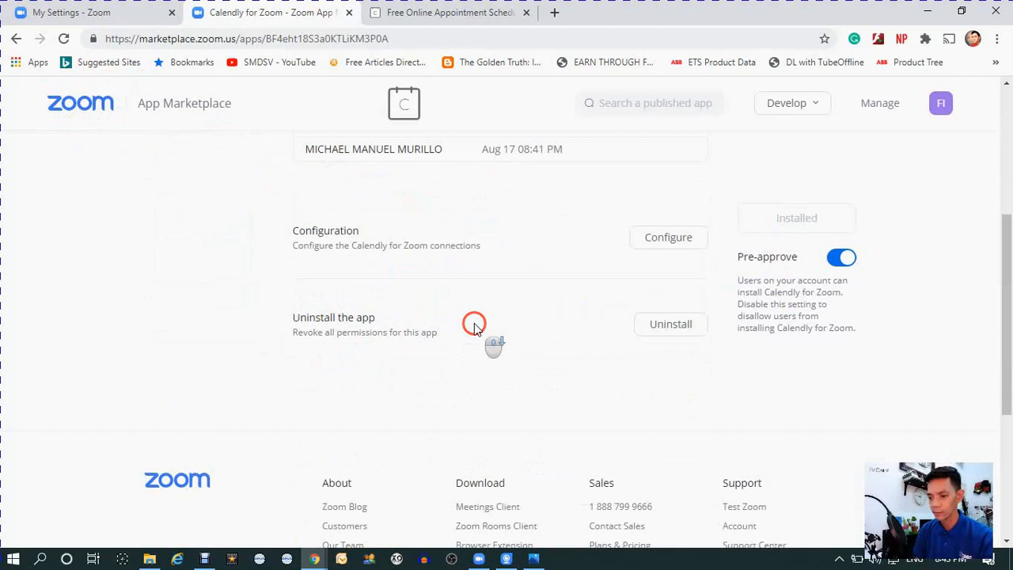
scroll(473, 323, "up", 5)
left_click(311, 320)
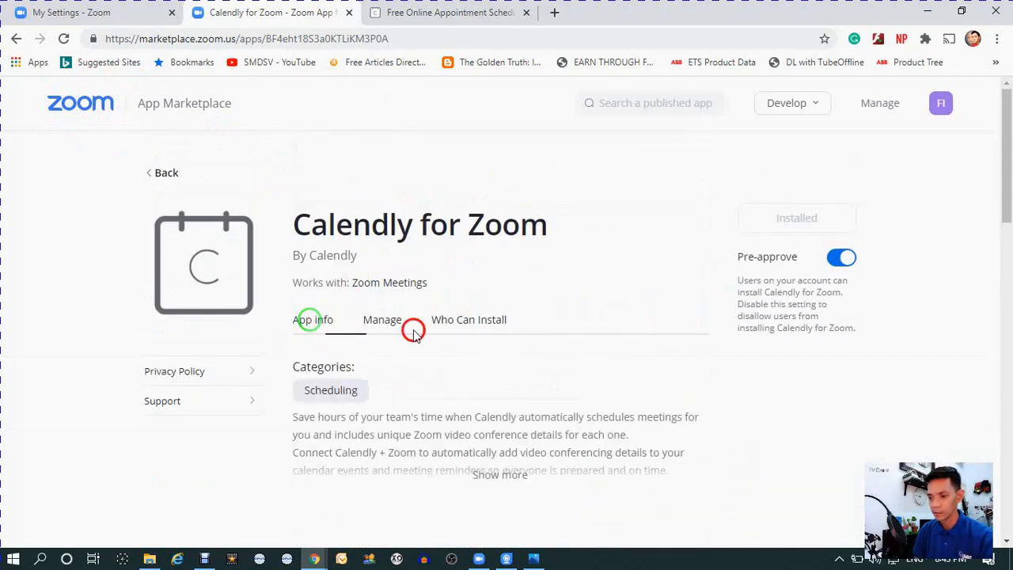
left_click(464, 320)
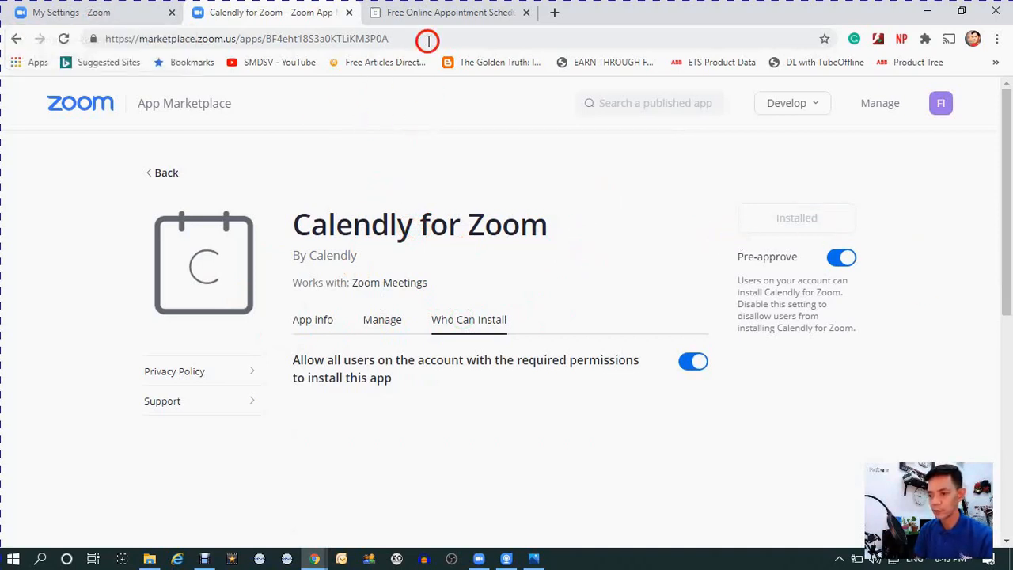
- Switch to the Calendly home page and examine its web address and e-mail sign-up field
left_click(431, 15)
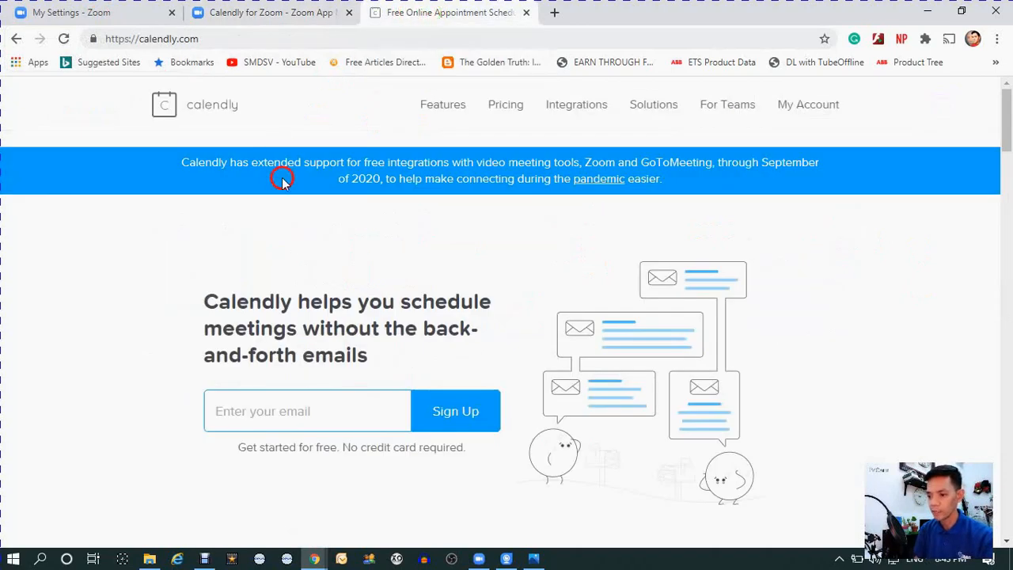
left_click(154, 38)
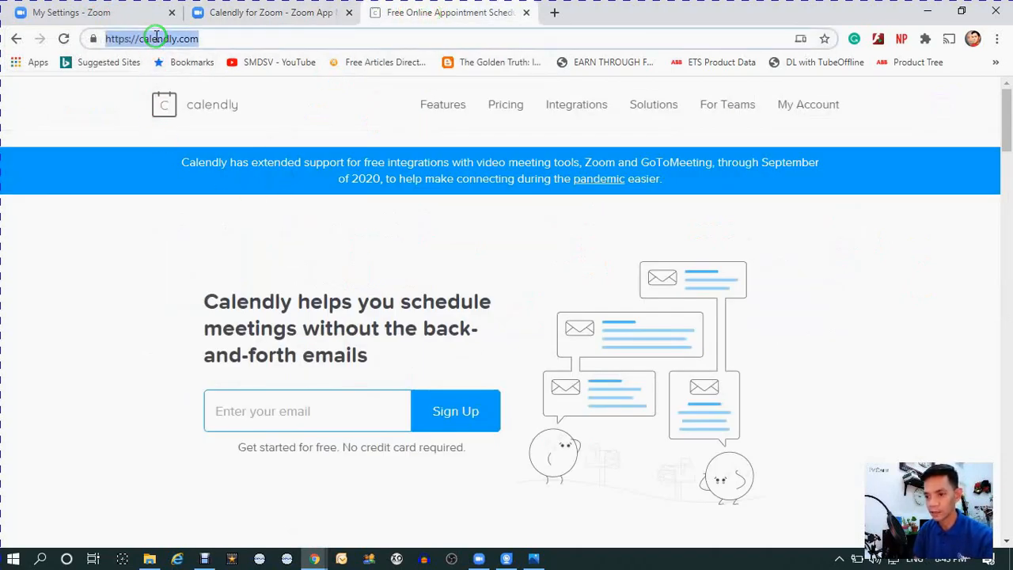
left_click(280, 400)
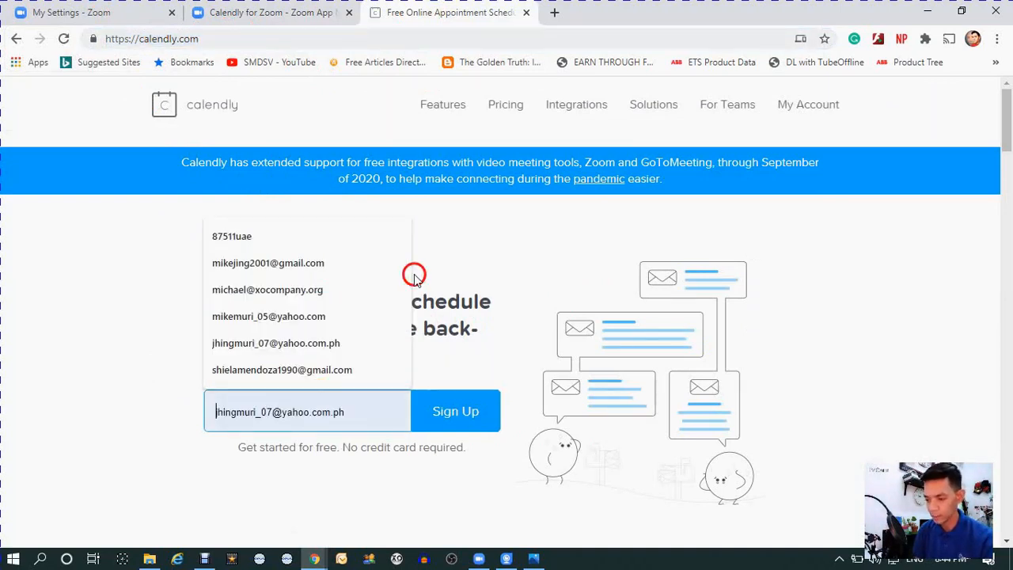
left_click(365, 450)
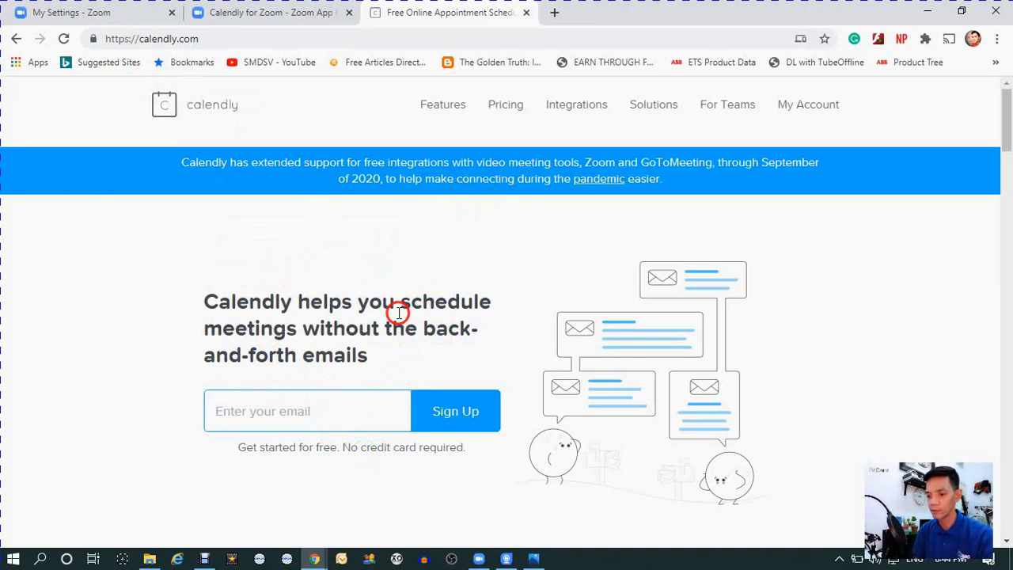
- Go to the account's event types page at calendly.com/event_types/user/me
left_click(450, 40)
type("ca")
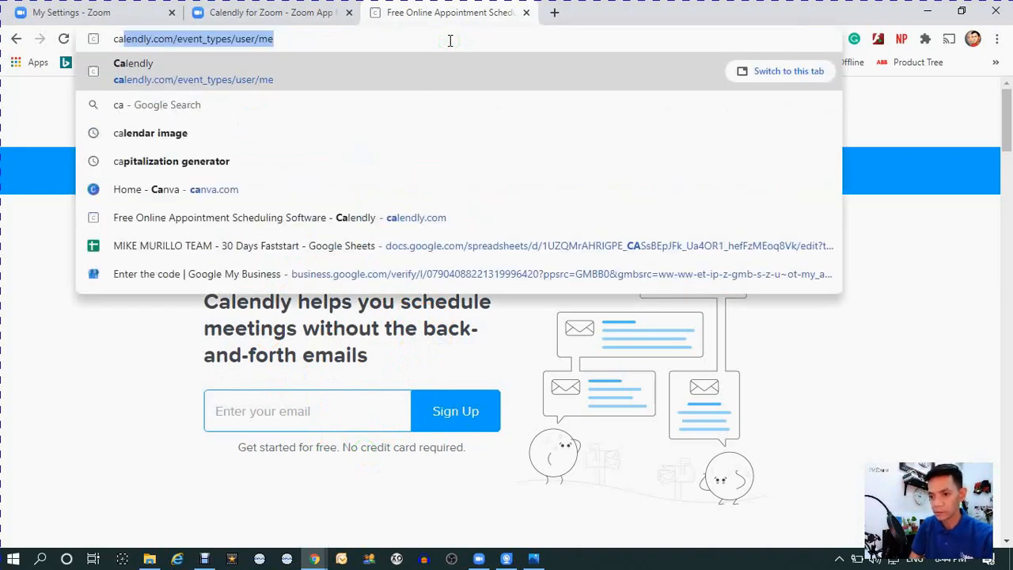
key("Return")
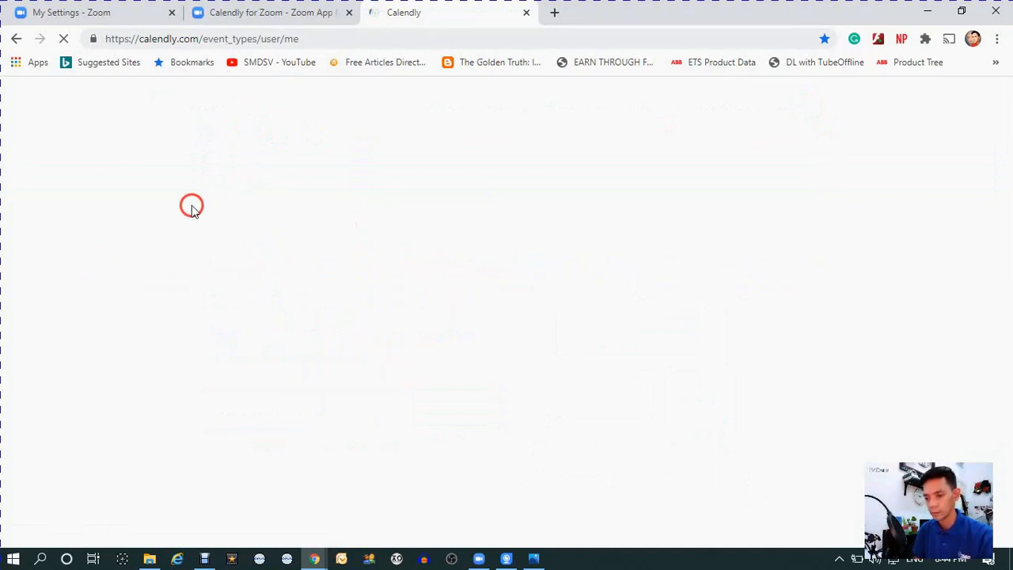
mouse_move(191, 205)
left_mouse_down()
mouse_move(223, 184)
mouse_move(232, 151)
left_mouse_up()
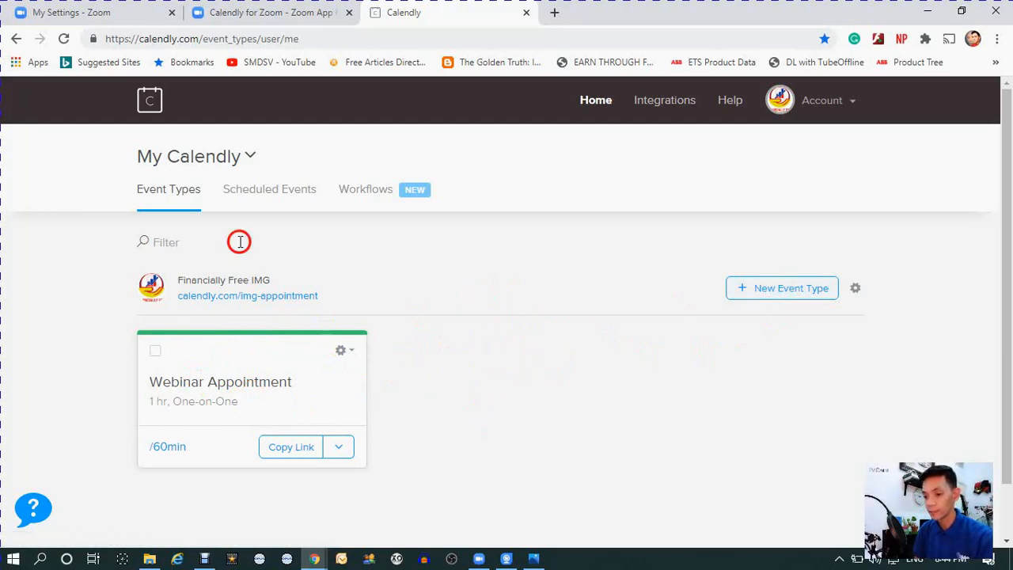
- Open the Webinar Appointment event type for editing and expand its "What event is this?" section
left_click(213, 380)
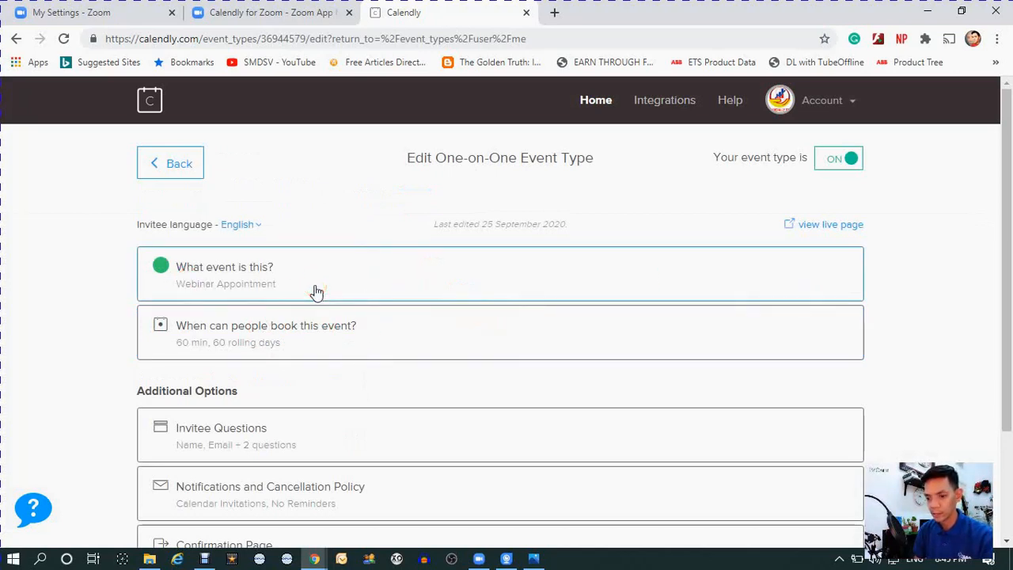
scroll(280, 357, "down", 2)
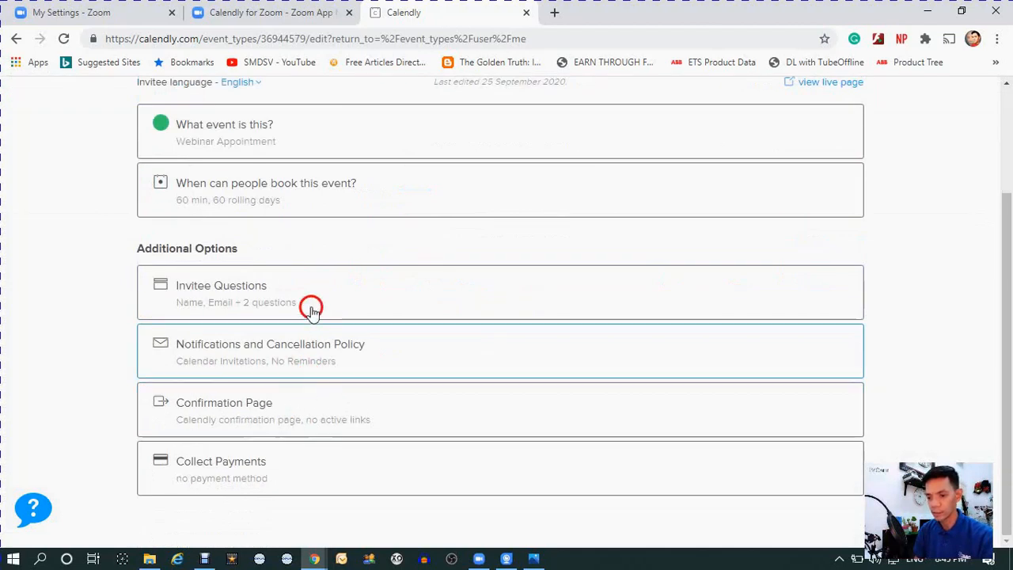
scroll(346, 305, "up", 2)
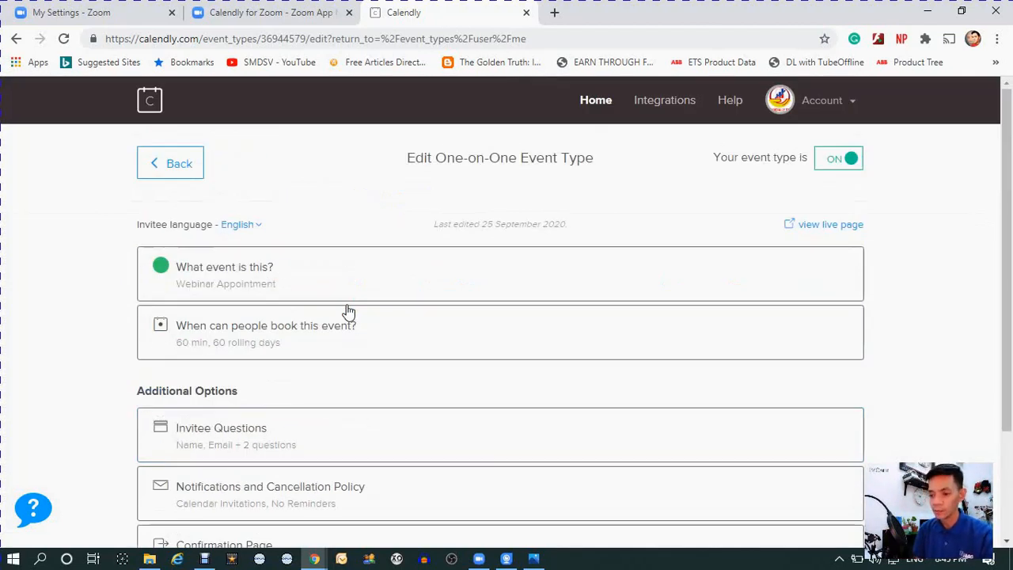
left_click(301, 330)
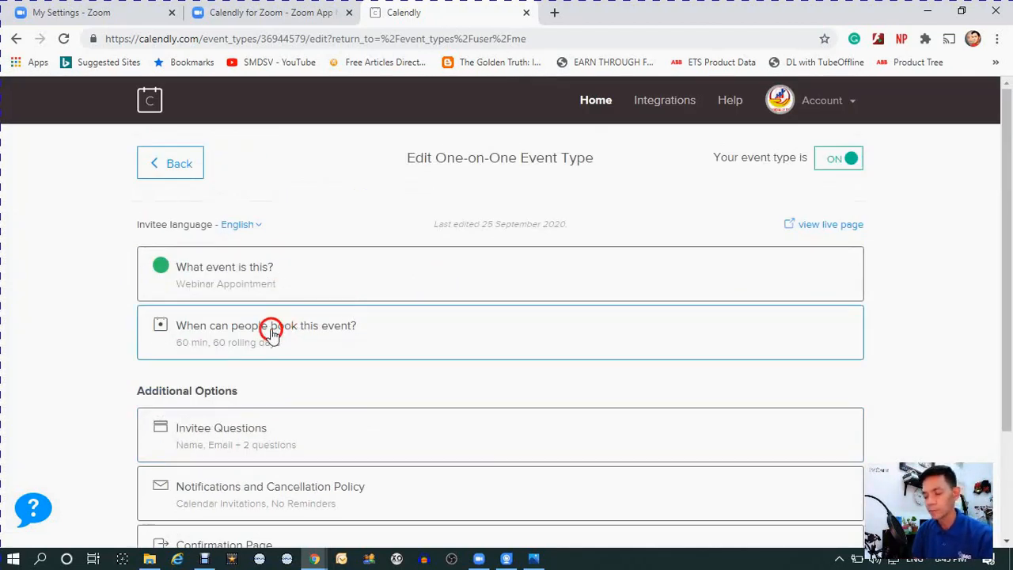
left_click(313, 278)
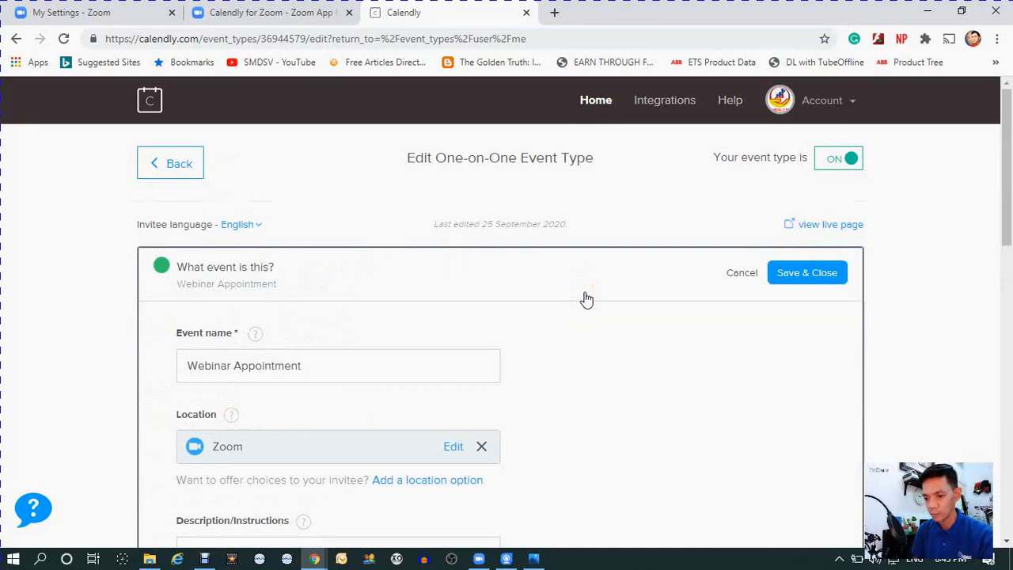
- Review the event's name, Zoom location and the greeting text in its description and instructions
scroll(586, 299, "down", 1)
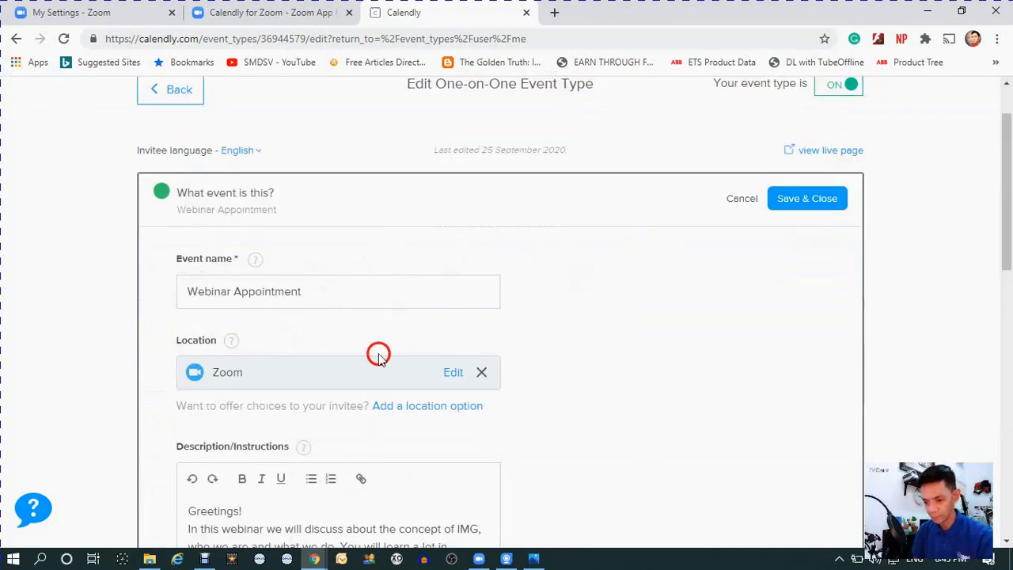
scroll(277, 371, "down", 1)
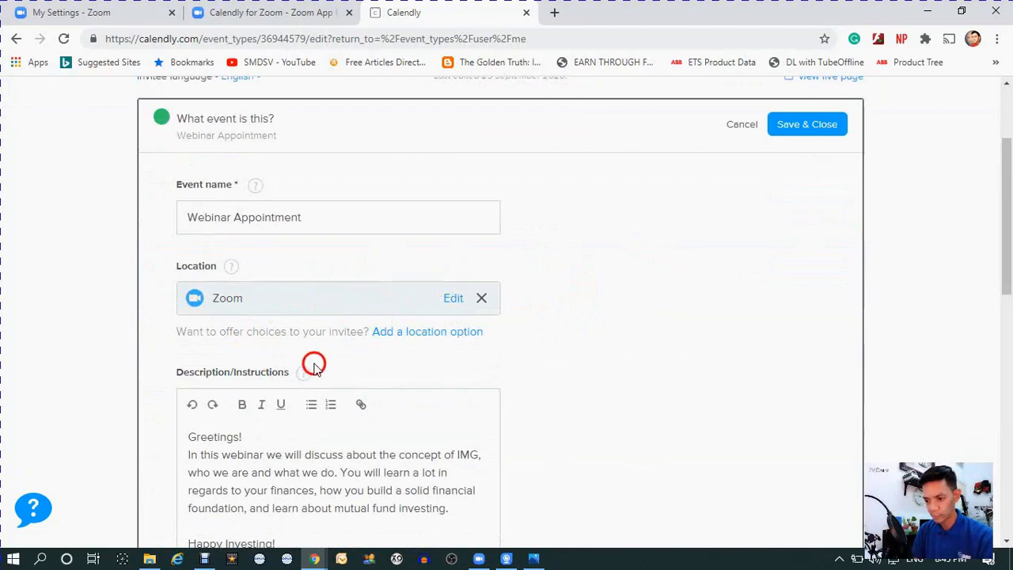
scroll(285, 360, "down", 1)
scroll(340, 332, "down", 1)
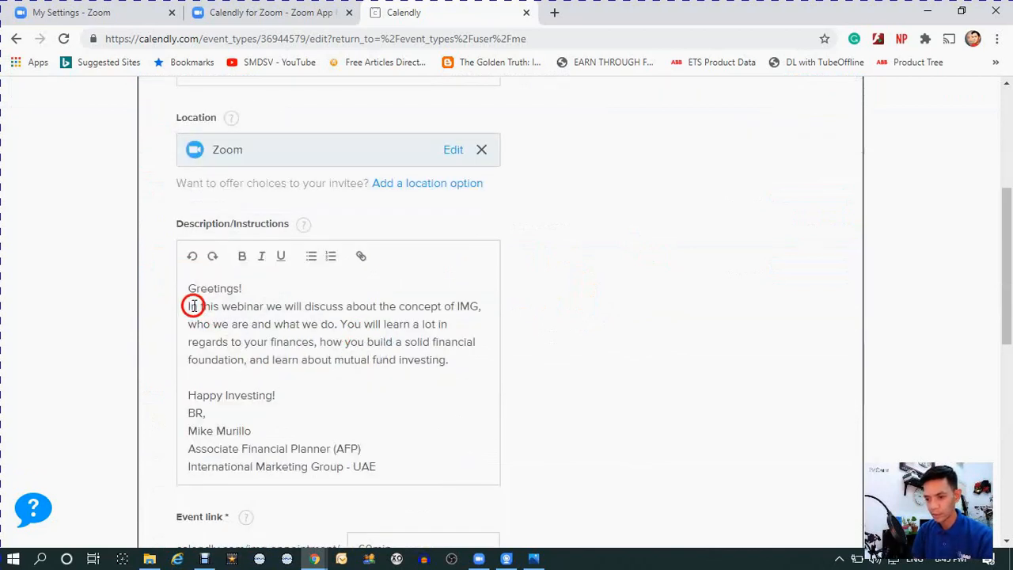
left_click_drag(189, 289, 268, 399)
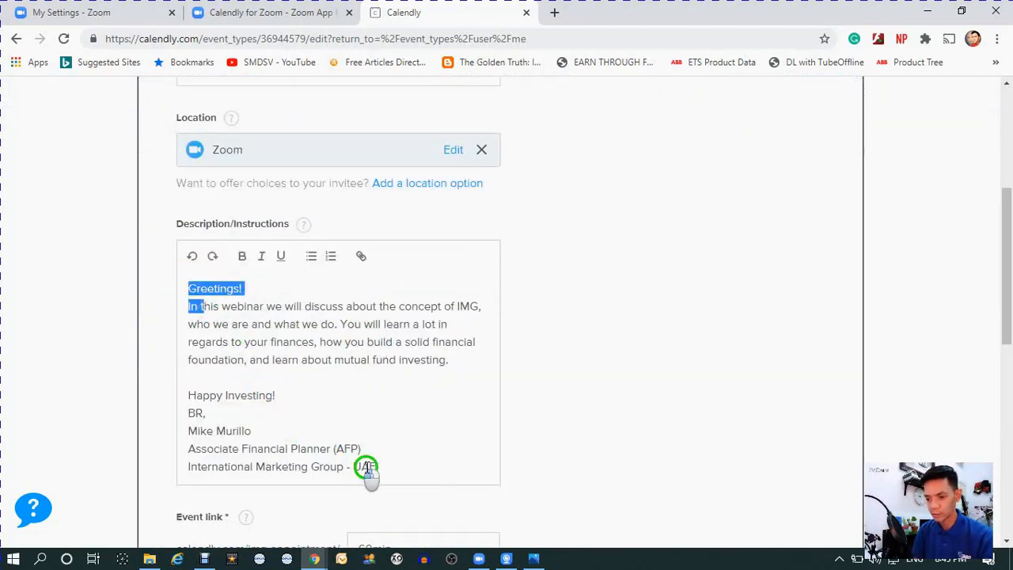
left_click(288, 315)
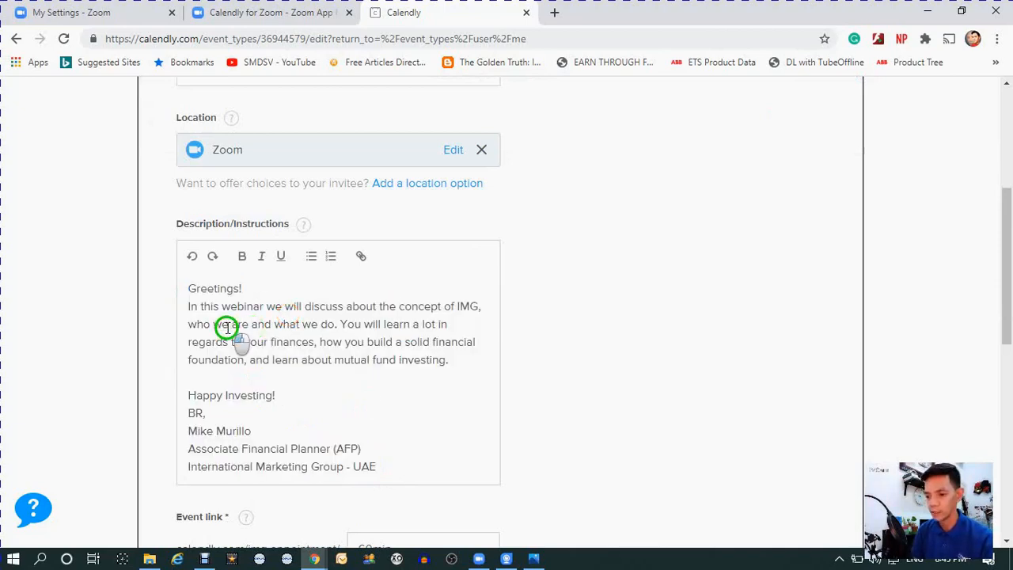
- Highlight the full greeting text in the event's Description/Instructions box to examine it, and clear the selection
left_click_drag(190, 291, 406, 461)
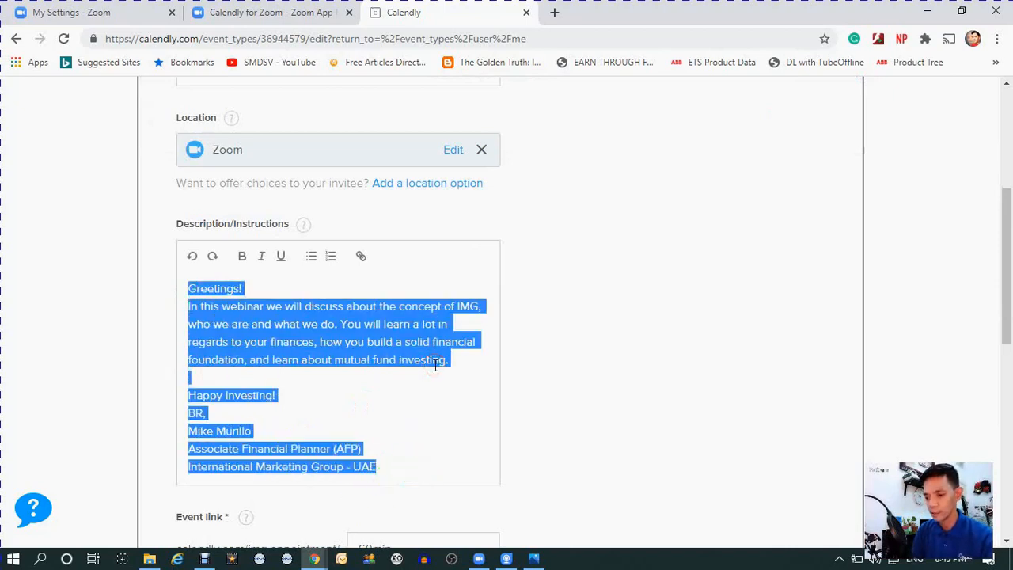
scroll(390, 362, "down", 1)
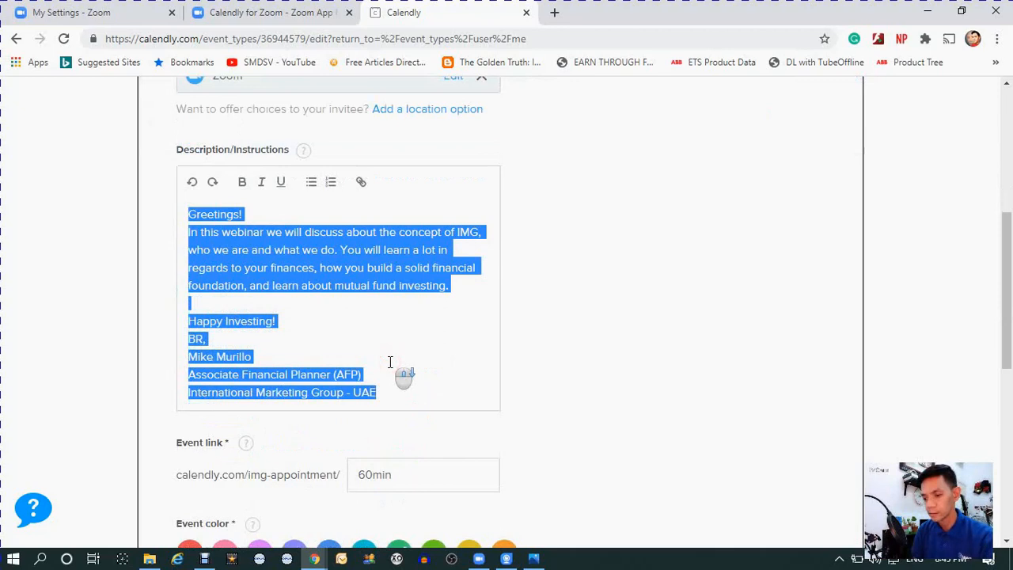
scroll(391, 358, "up", 3)
scroll(392, 353, "down", 1)
scroll(391, 353, "down", 2)
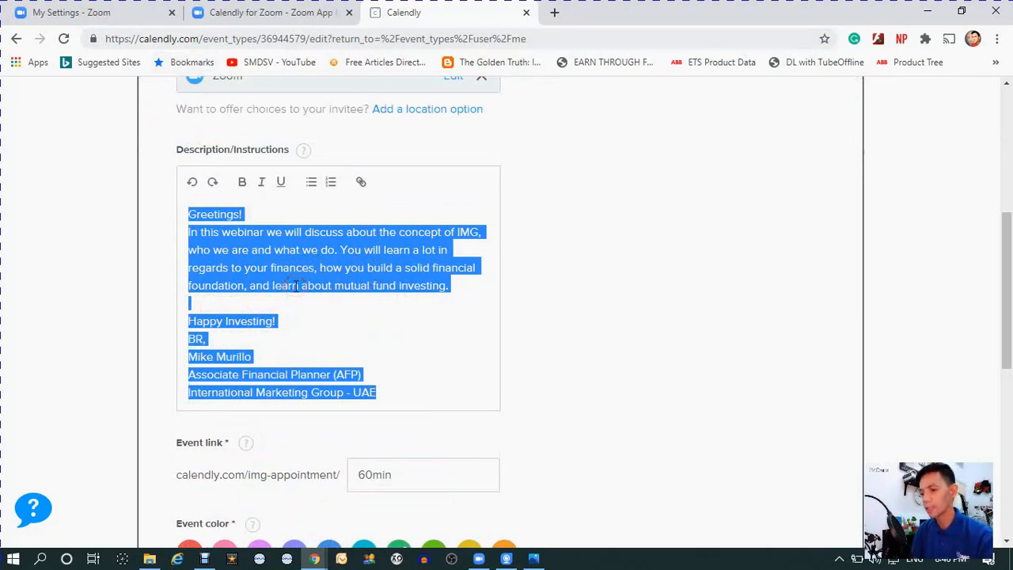
left_click(352, 274)
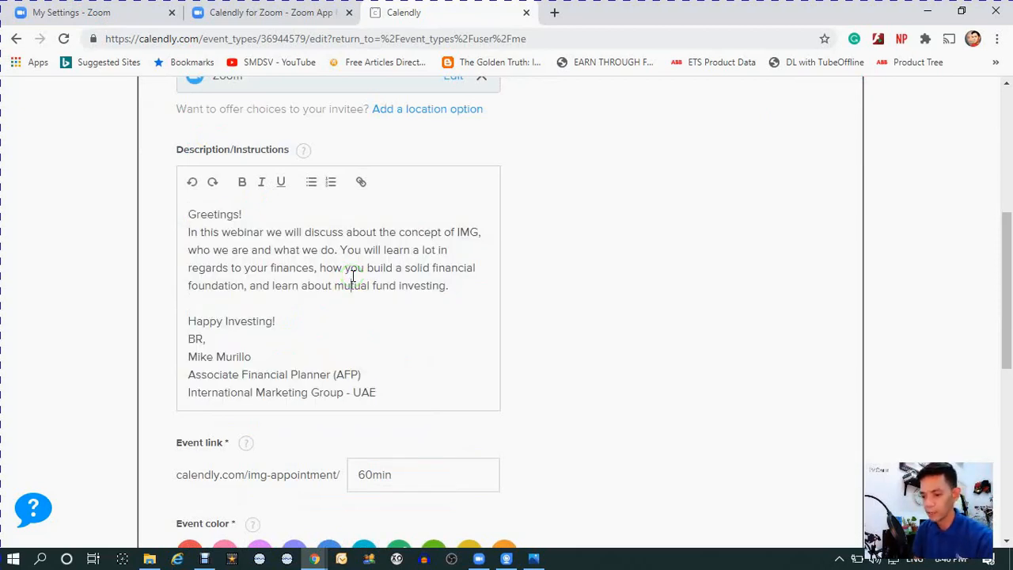
- Check the event link and event color settings, and return to the event types list without saving
scroll(364, 273, "down", 2)
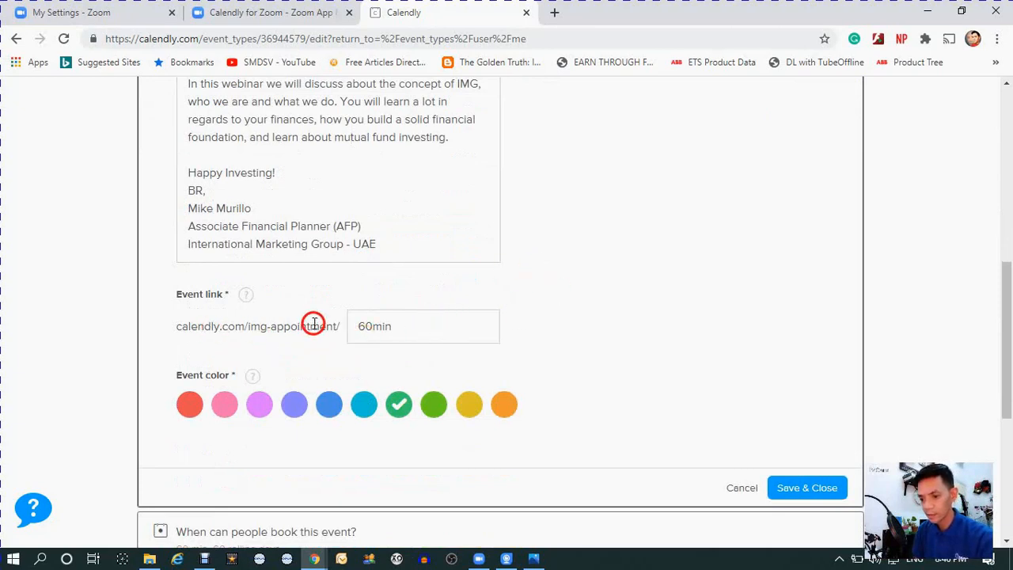
scroll(598, 307, "up", 1)
scroll(498, 278, "up", 5)
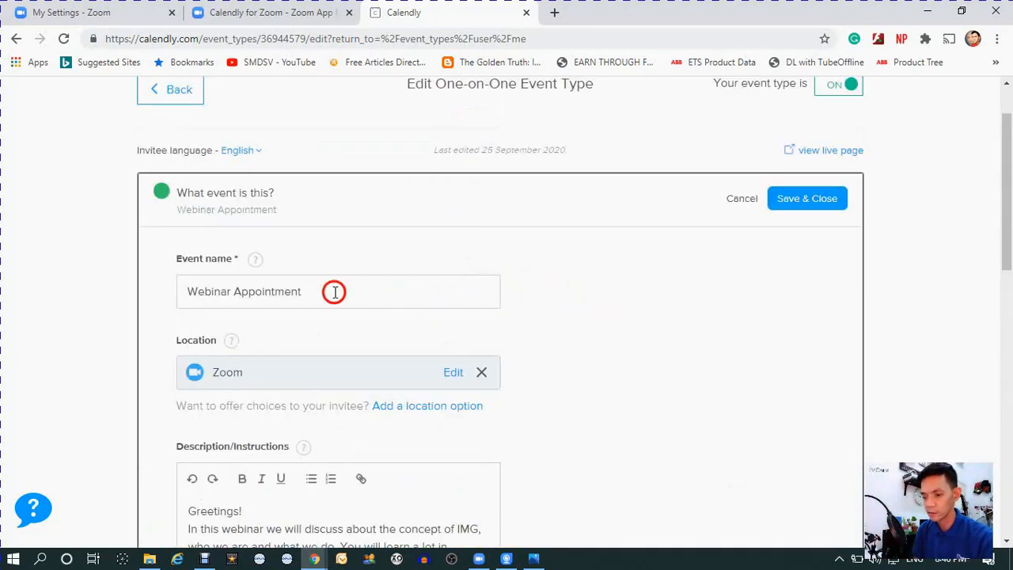
scroll(360, 287, "up", 1)
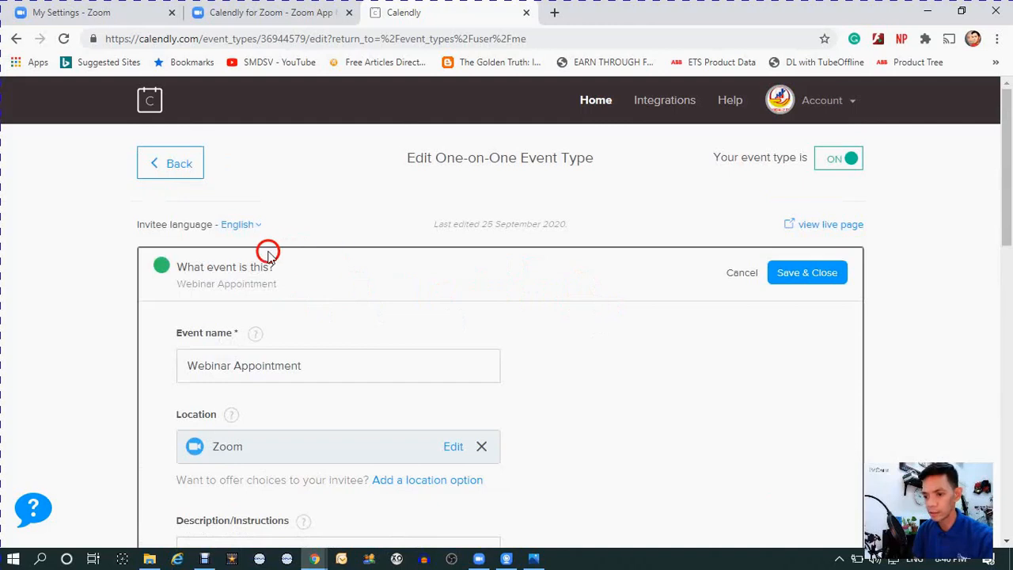
left_click(184, 177)
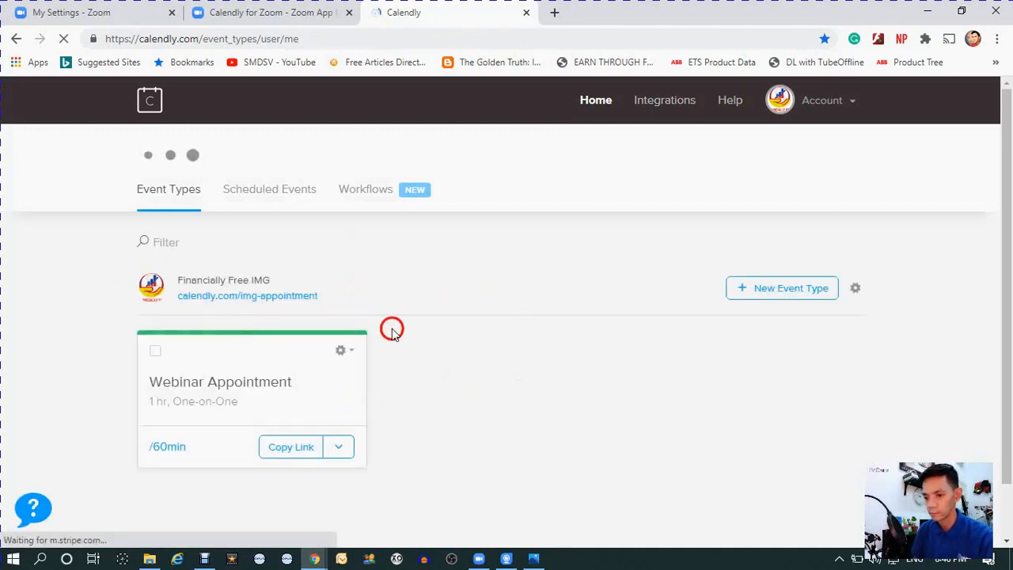
- Reopen the Webinar Appointment event type and expand its "When can people book this event?" section
left_click(255, 396)
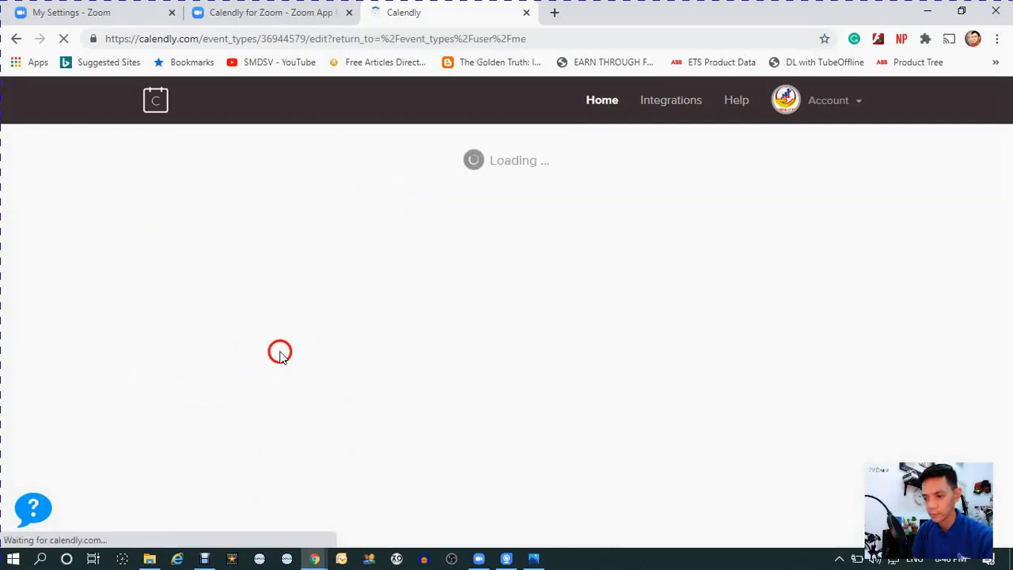
left_click(274, 350)
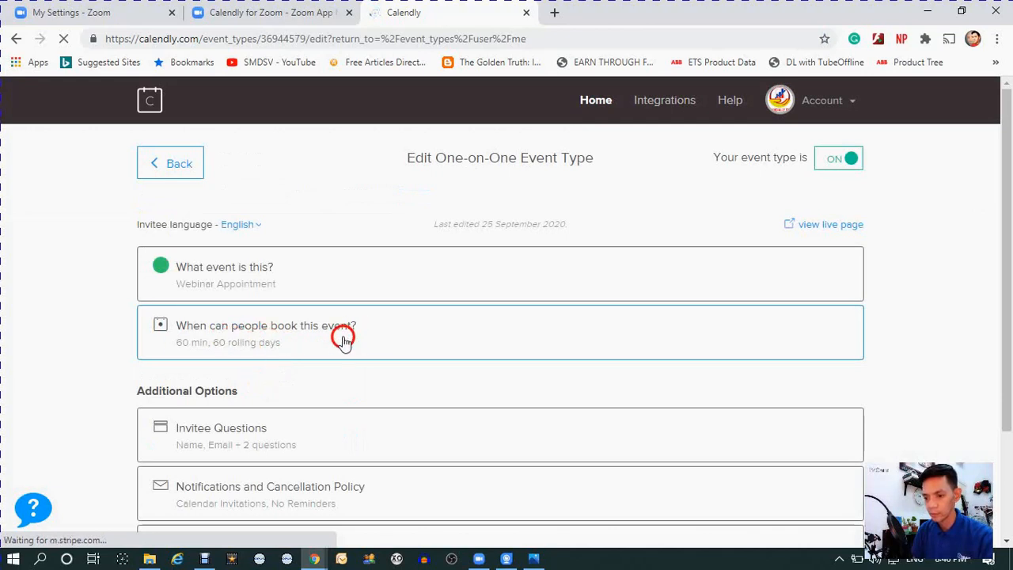
left_click(534, 320)
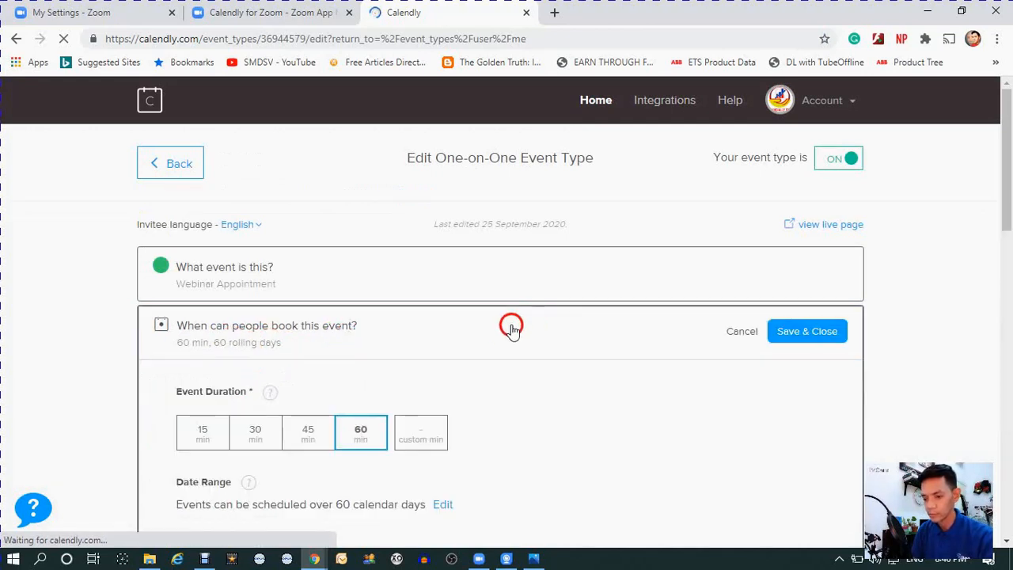
- Review the event's duration, date range, time zone and calendar of available hours
scroll(523, 336, "down", 1)
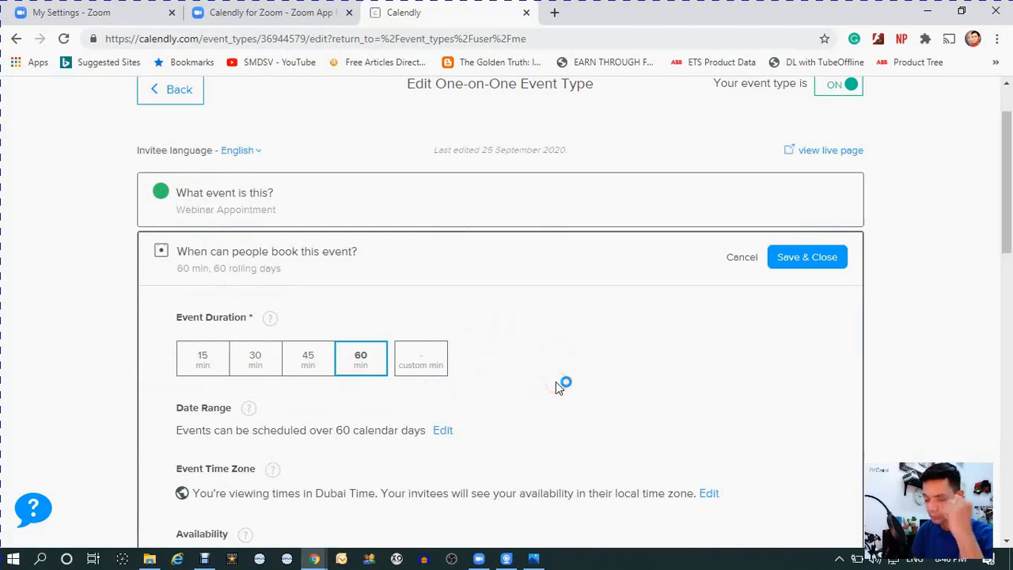
scroll(546, 378, "down", 1)
scroll(463, 360, "down", 1)
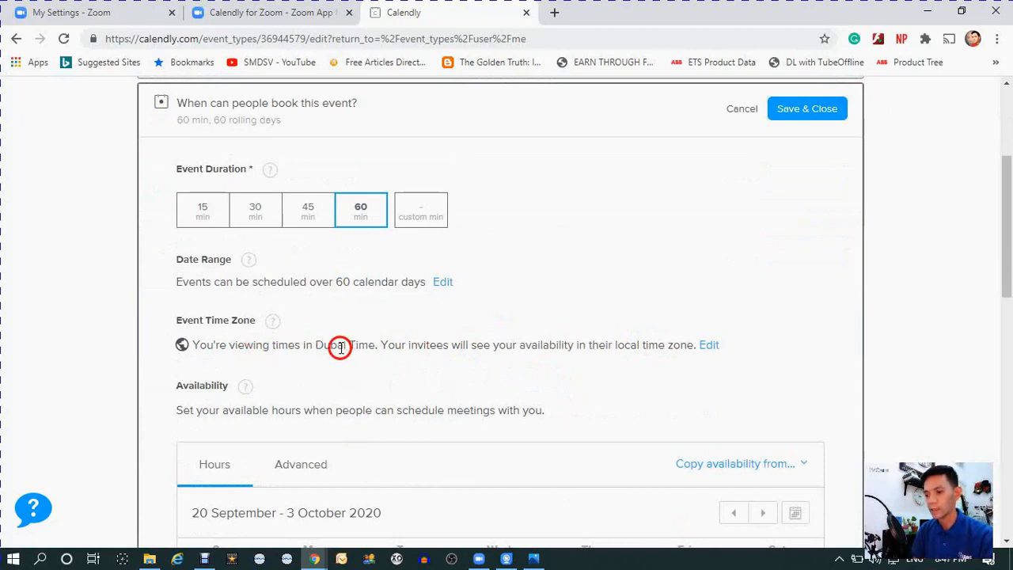
left_click(396, 340)
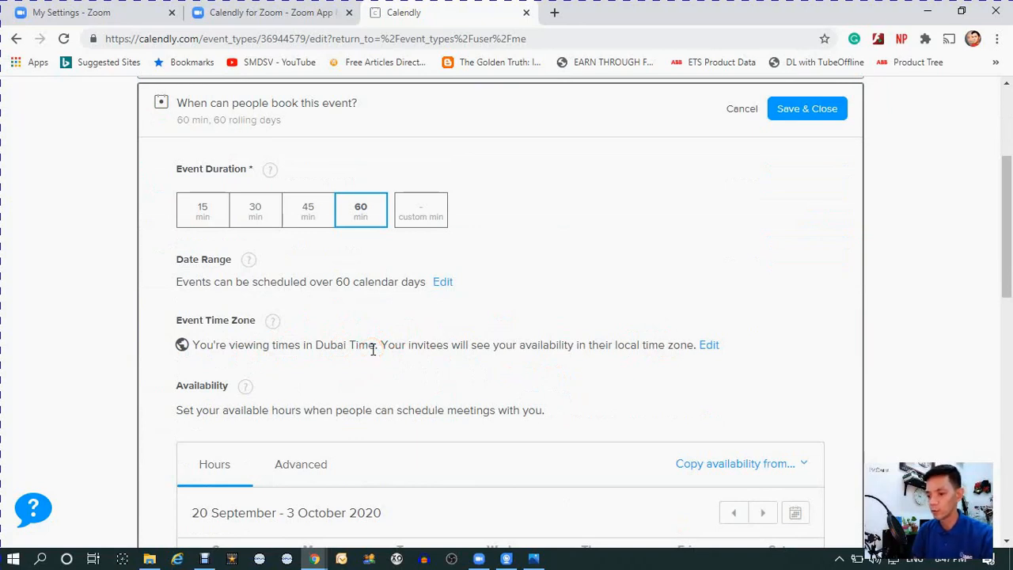
left_click(433, 356)
scroll(437, 346, "down", 2)
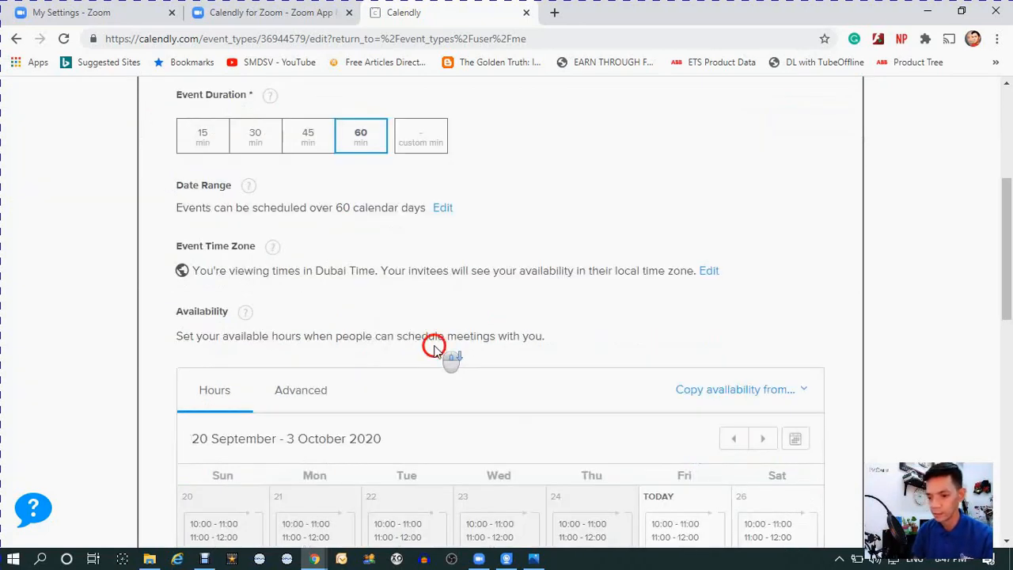
scroll(348, 266, "down", 1)
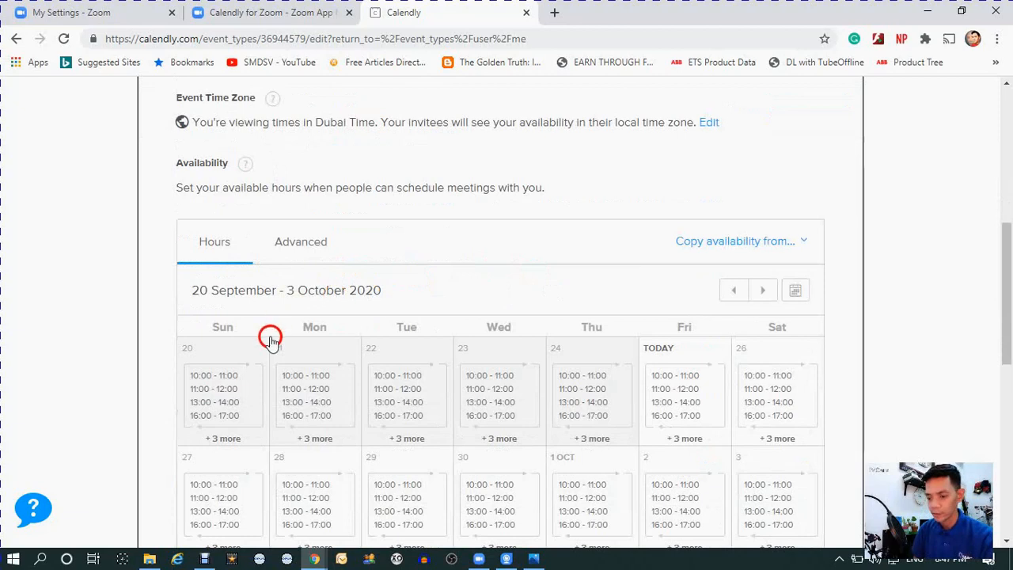
scroll(447, 262, "down", 1)
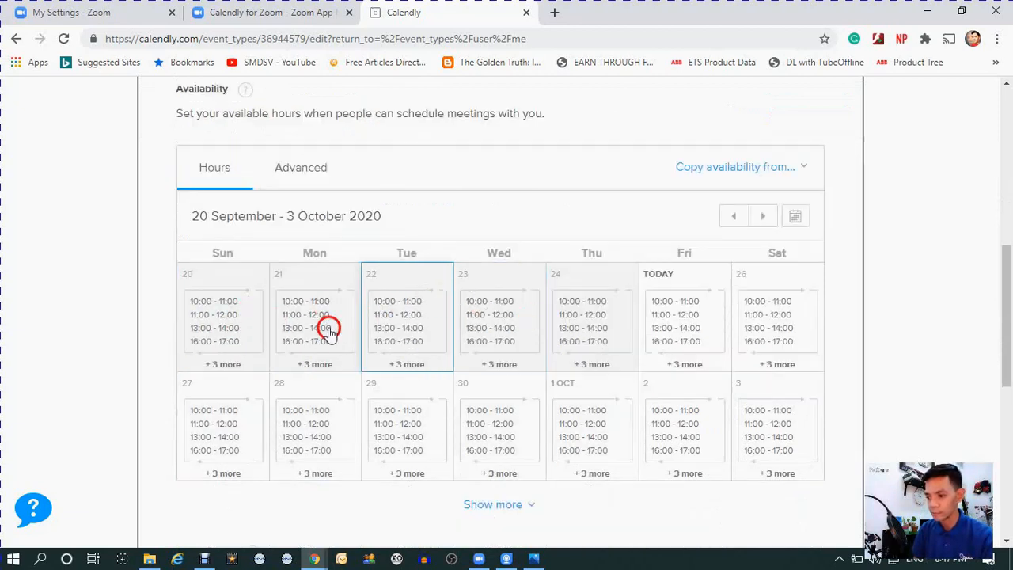
- Open the availability of Sunday 20 September and examine its time intervals and apply options
scroll(317, 330, "down", 1)
left_click(214, 254)
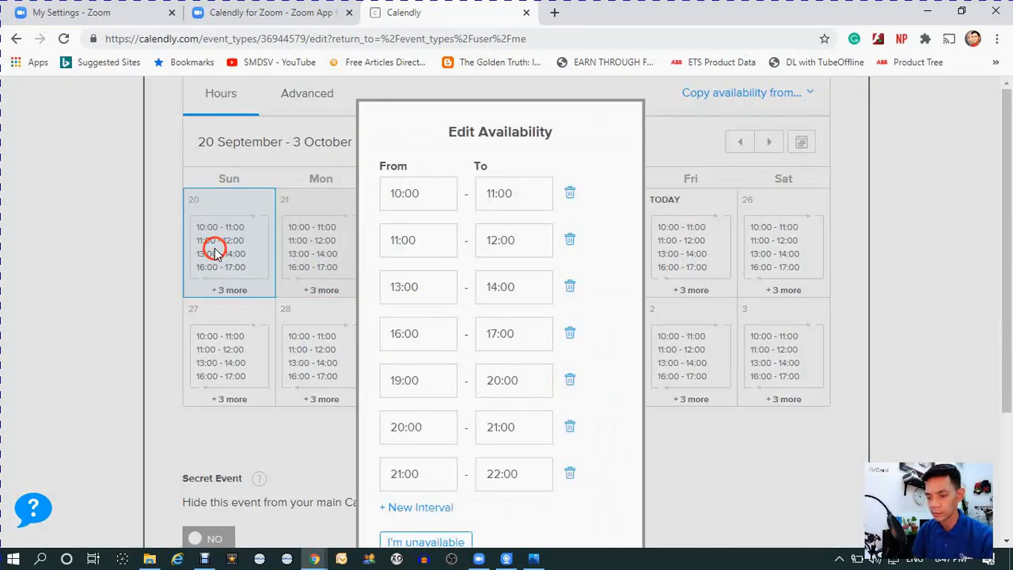
scroll(522, 194, "down", 2)
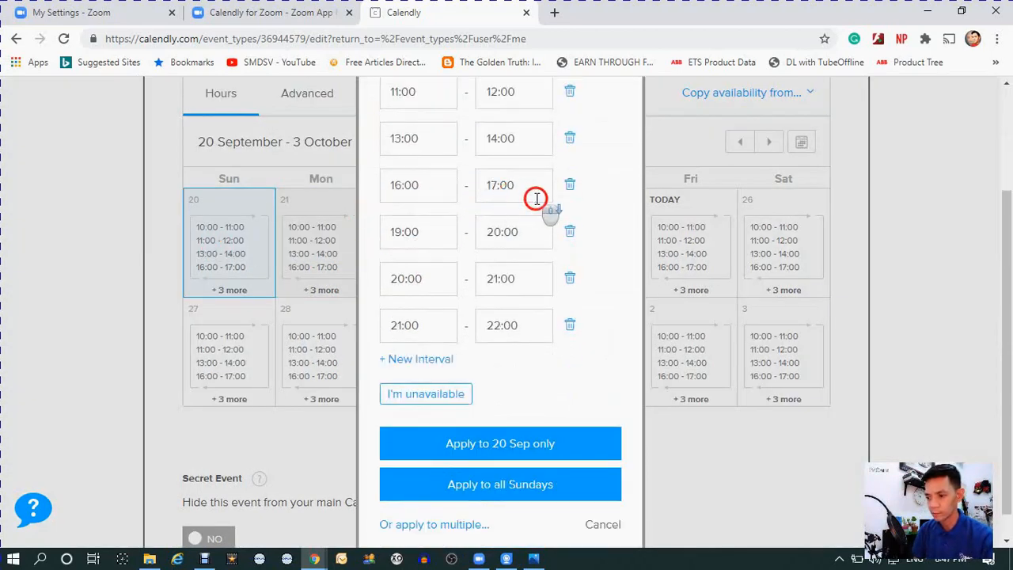
scroll(506, 217, "up", 2)
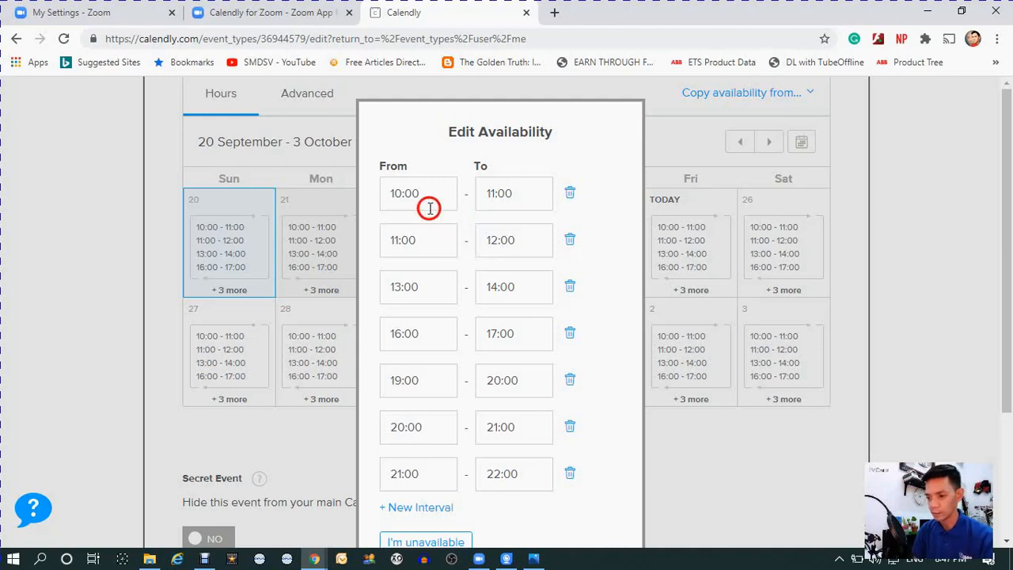
scroll(481, 380, "down", 1)
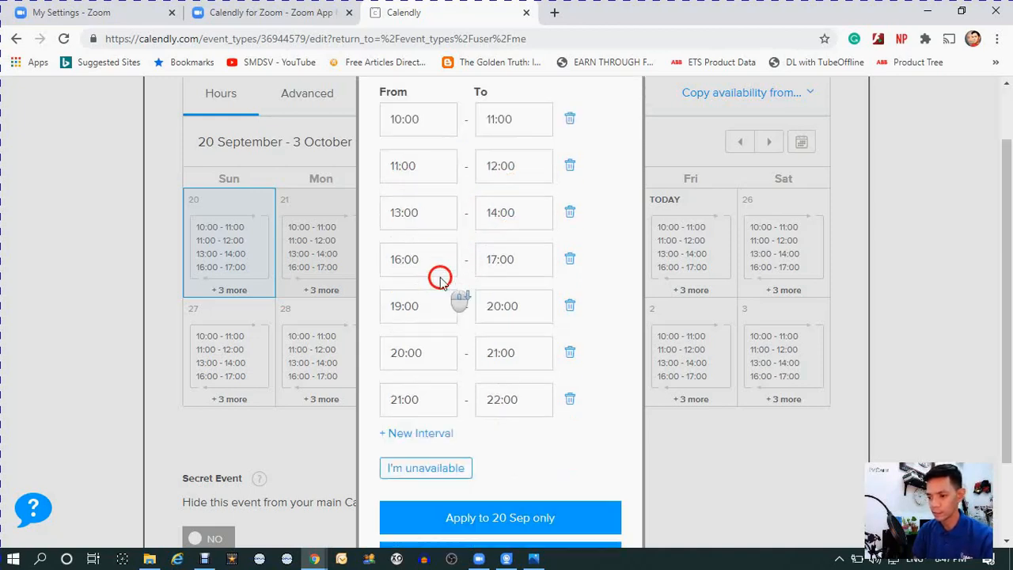
scroll(475, 388, "down", 1)
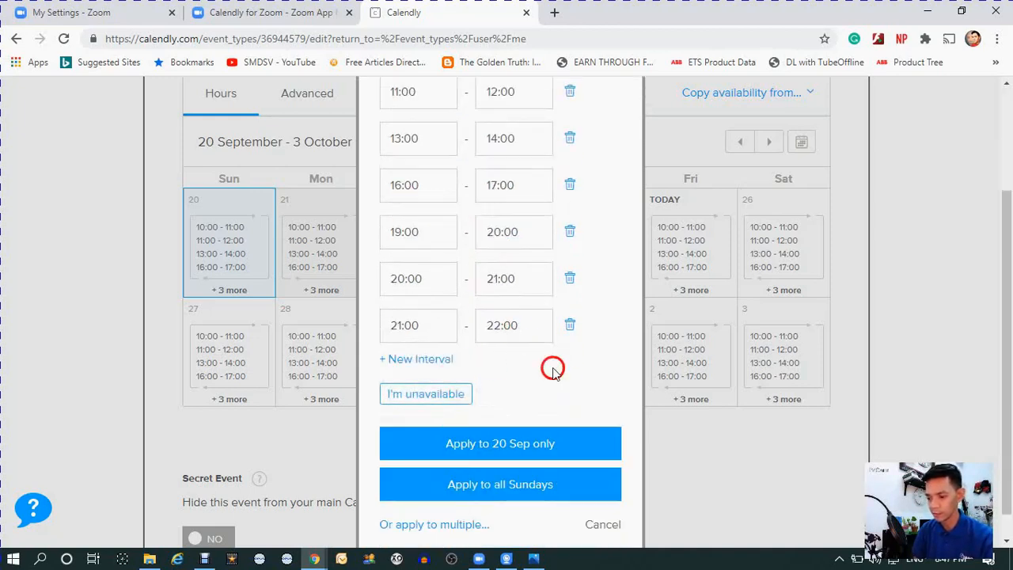
- Try adding a blank new interval to the availability of Sunday 20 September, and remove it
scroll(553, 391, "down", 1)
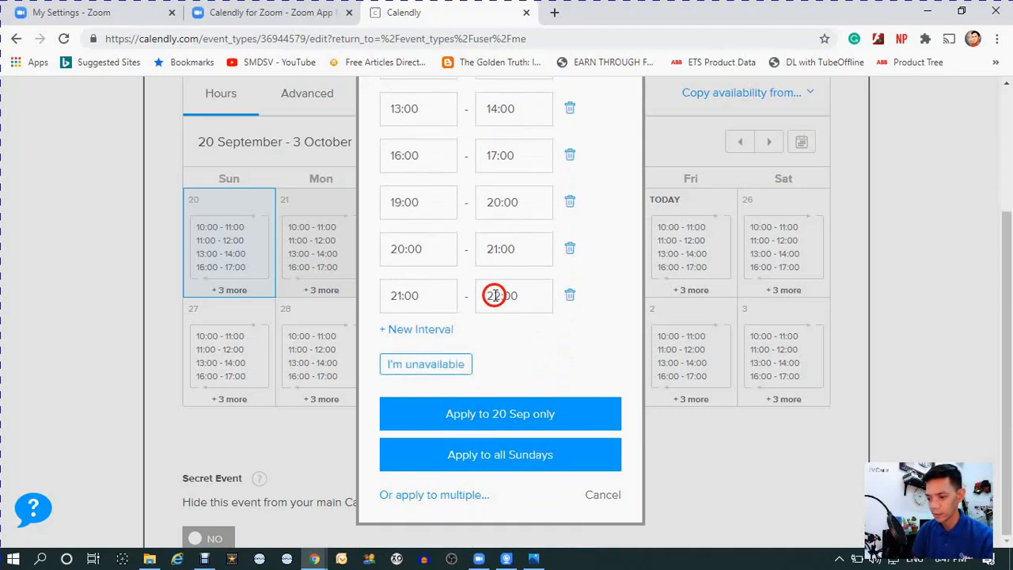
left_click(421, 330)
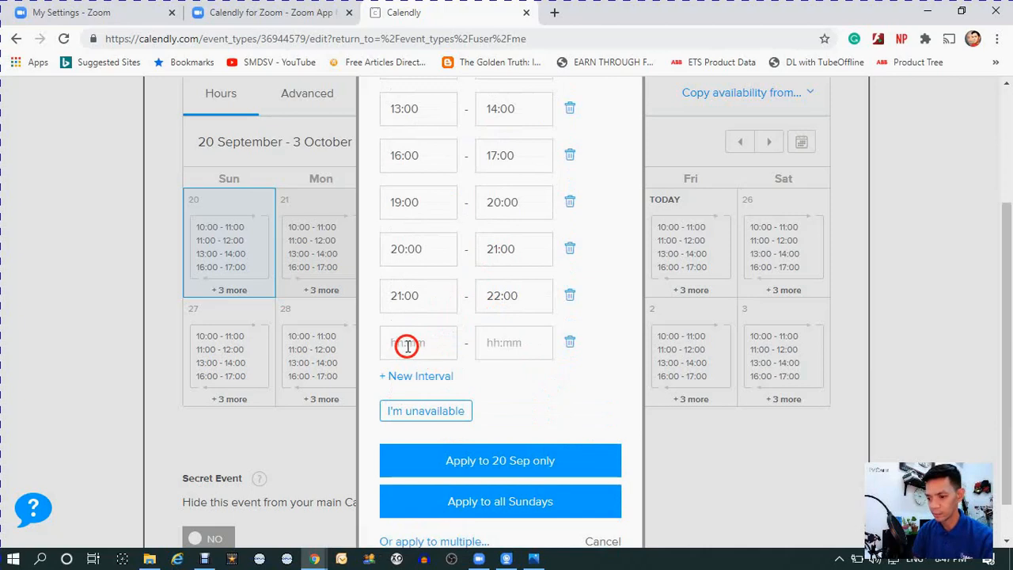
left_click(568, 346)
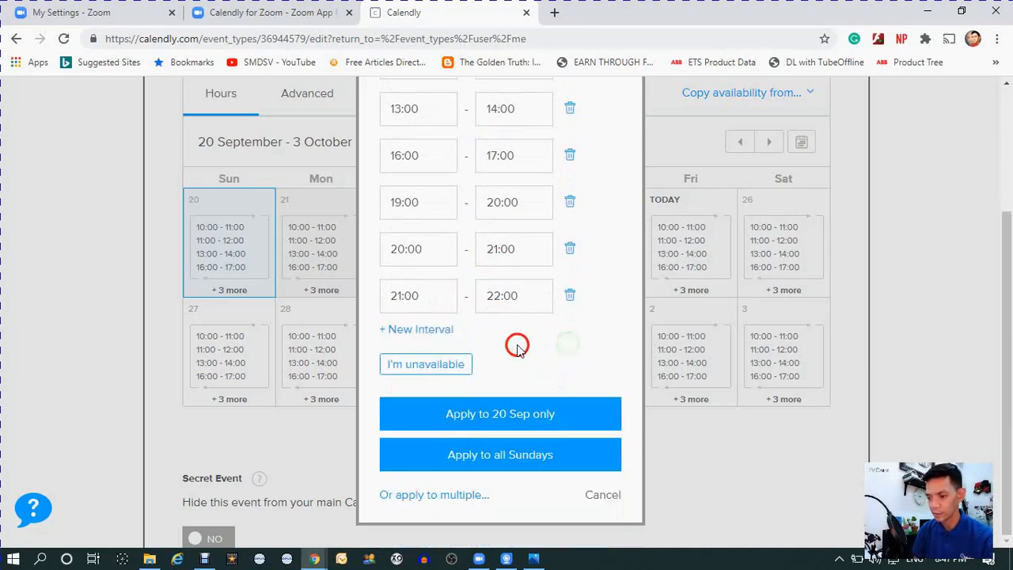
- Examine the options for applying the hours to multiple days, and close the availability editor without applying anything
left_click(442, 495)
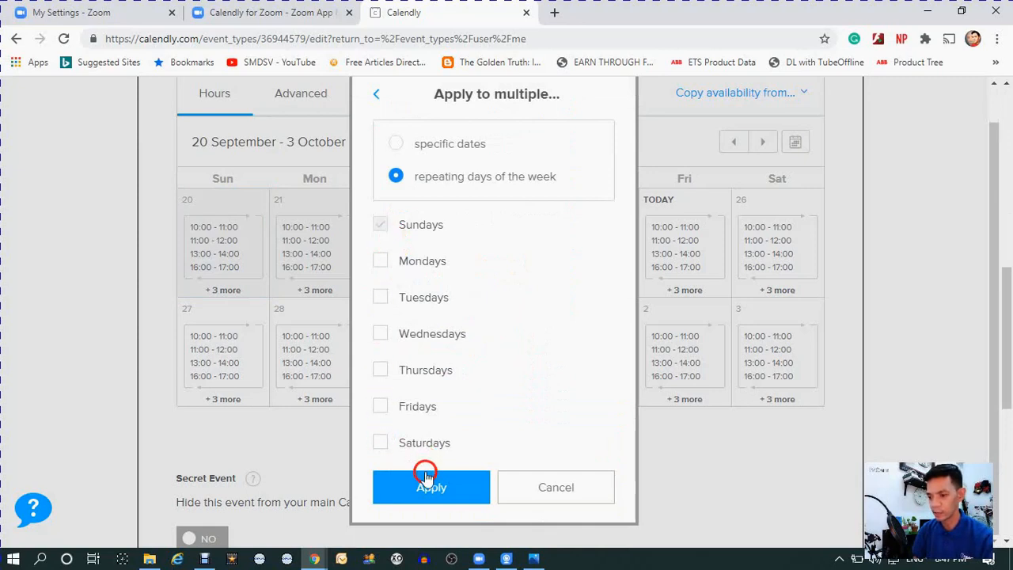
left_click(503, 473)
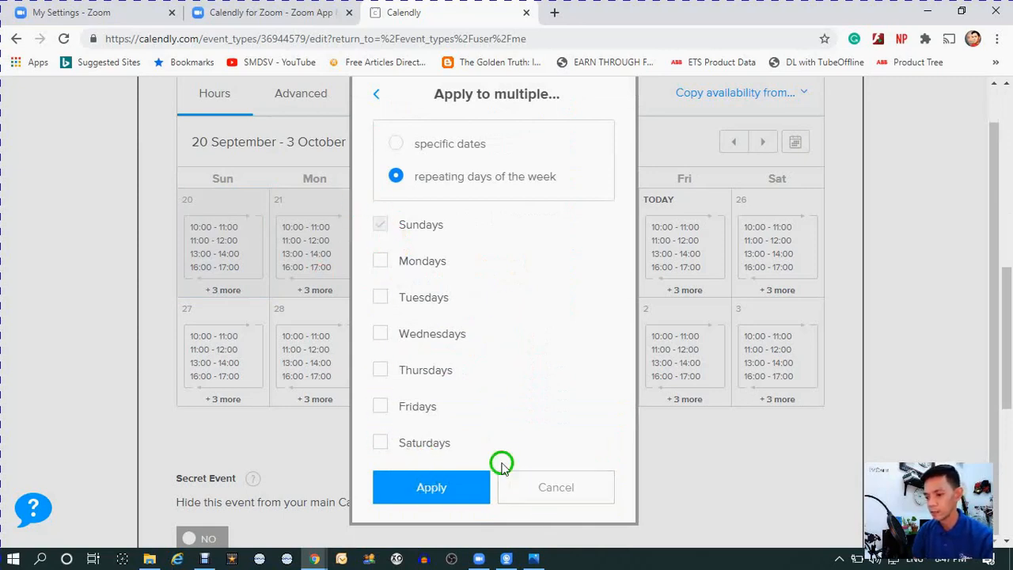
left_click(210, 254)
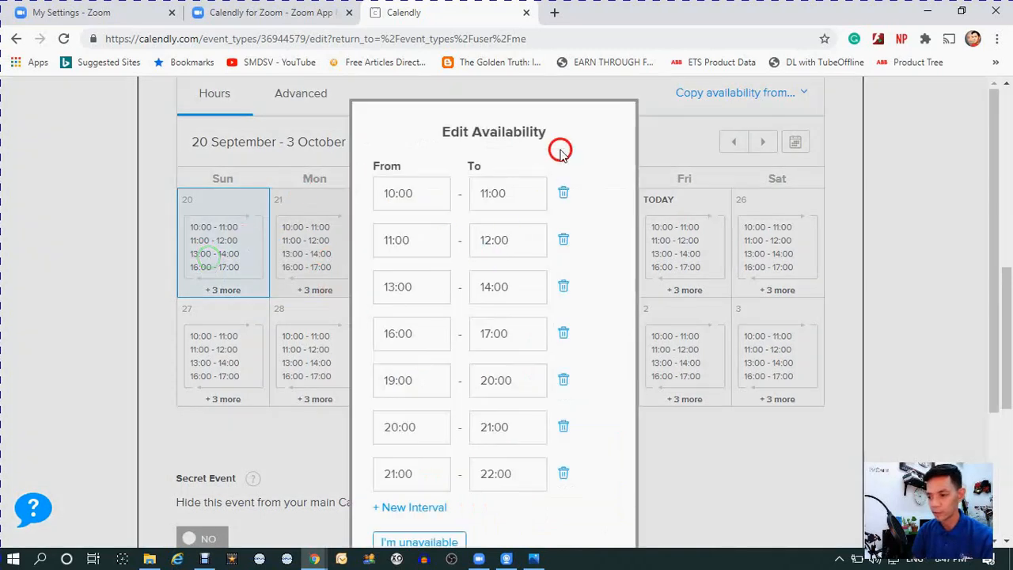
scroll(518, 408, "down", 3)
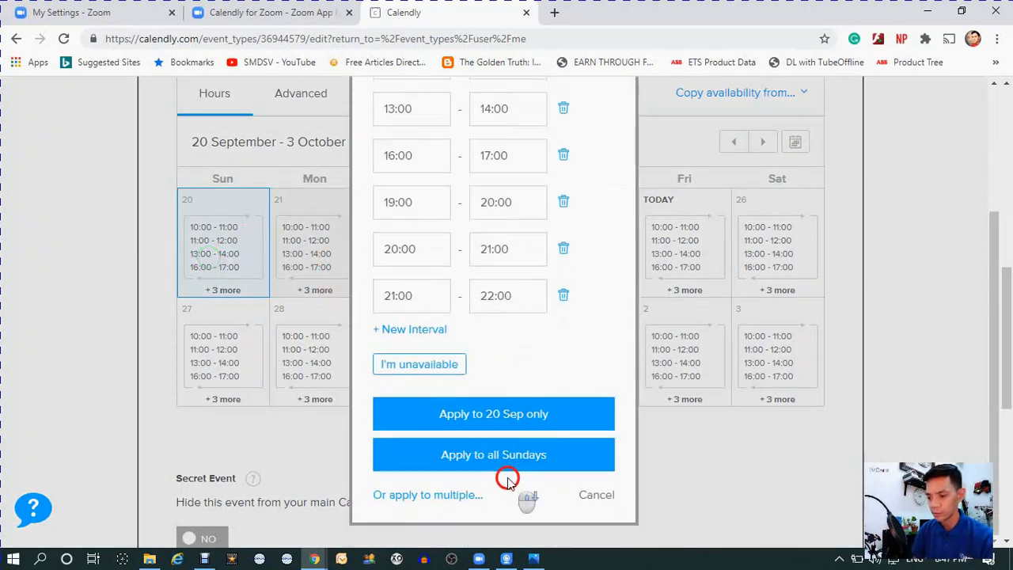
left_click(596, 496)
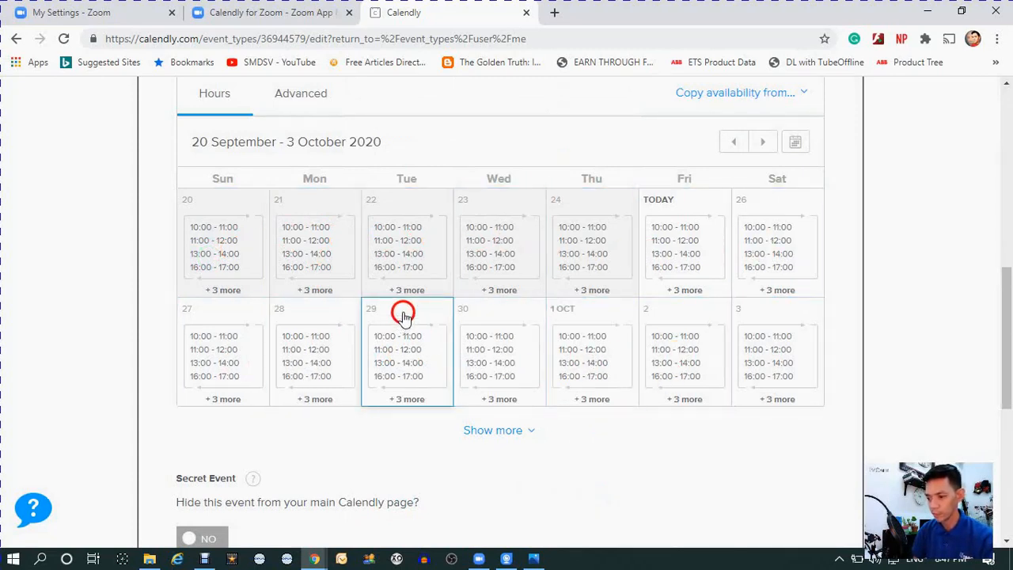
- Close the "When can people book this event?" section without saving and return to the event types list
scroll(538, 364, "down", 2)
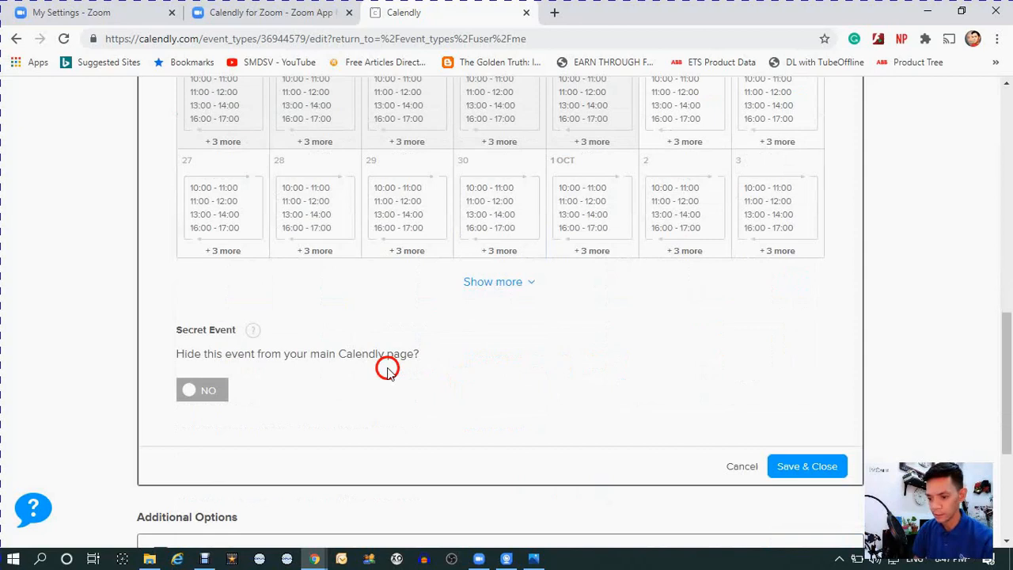
scroll(751, 420, "up", 8)
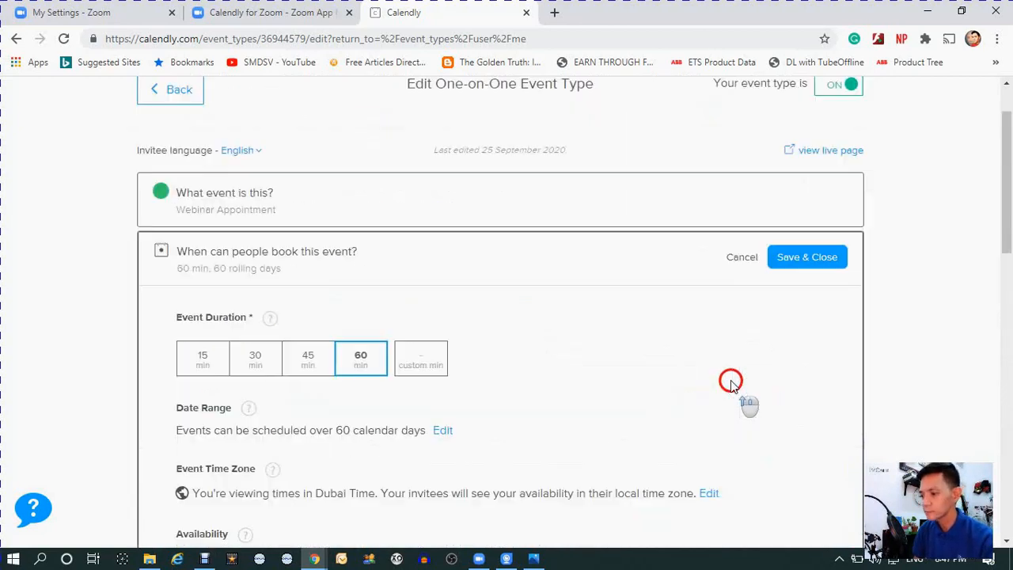
left_click(741, 258)
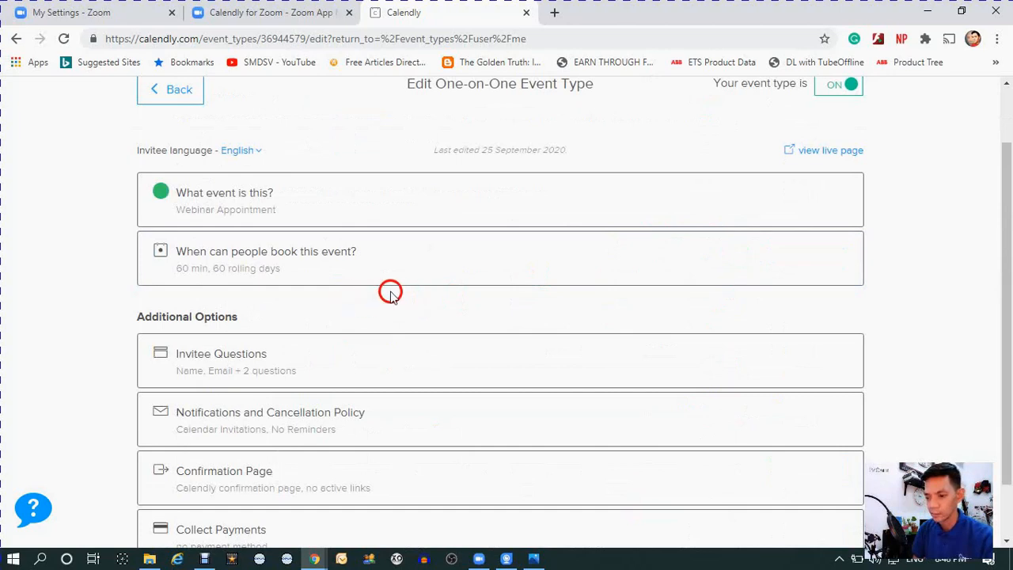
scroll(301, 270, "up", 1)
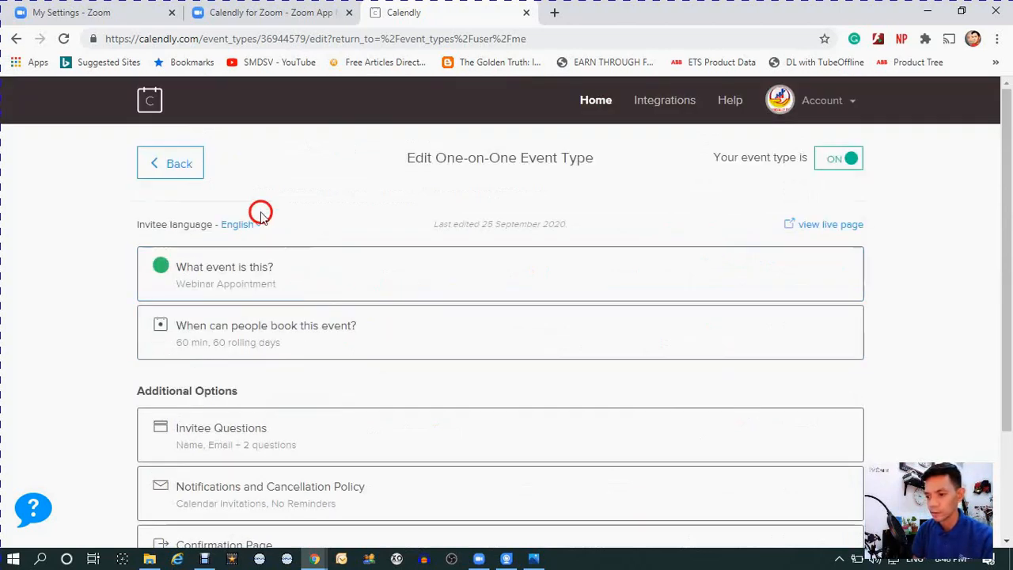
left_click(163, 167)
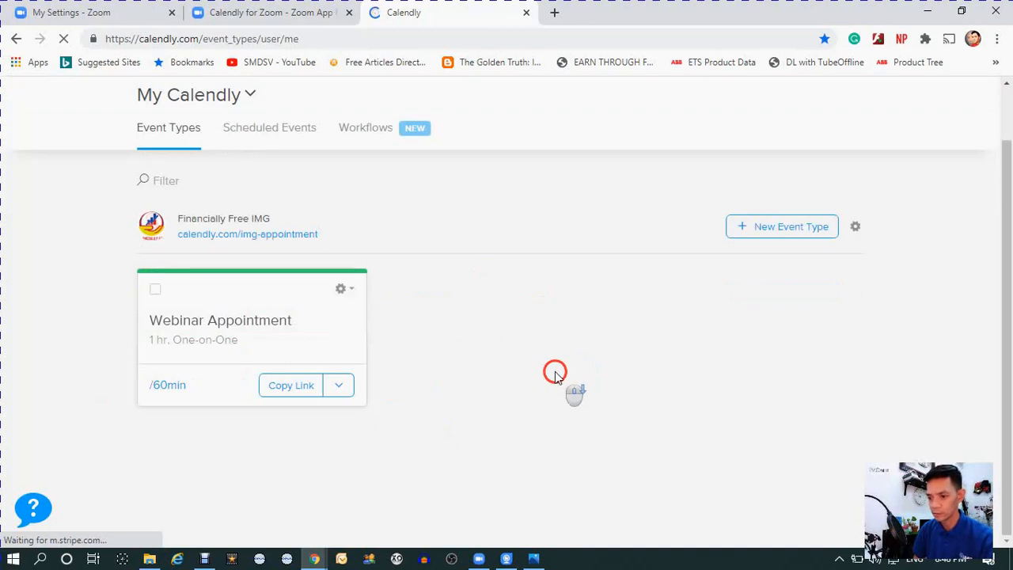
- Copy the Webinar Appointment event's booking link and open it in a new browser tab
left_click(291, 449)
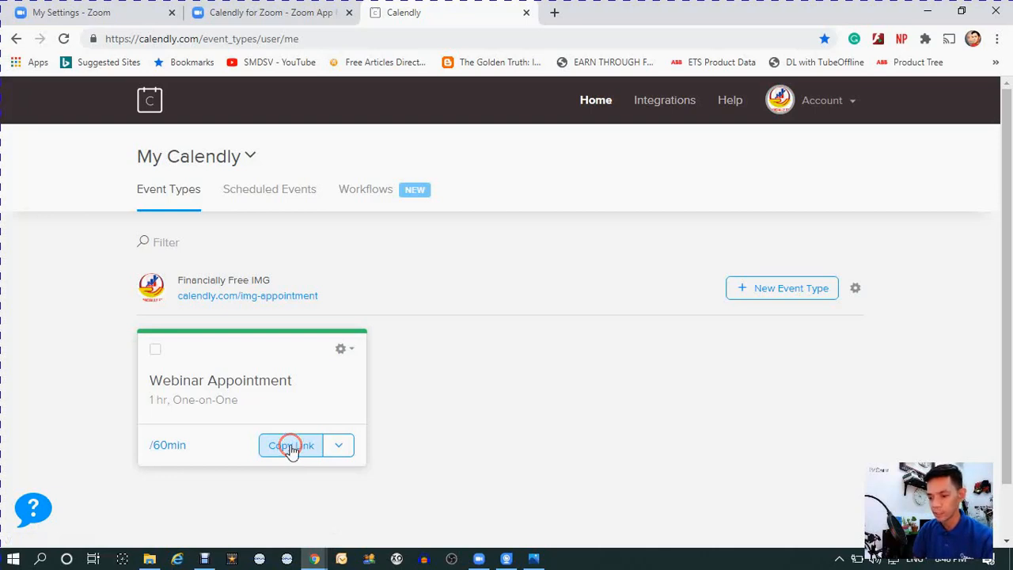
left_click(291, 447)
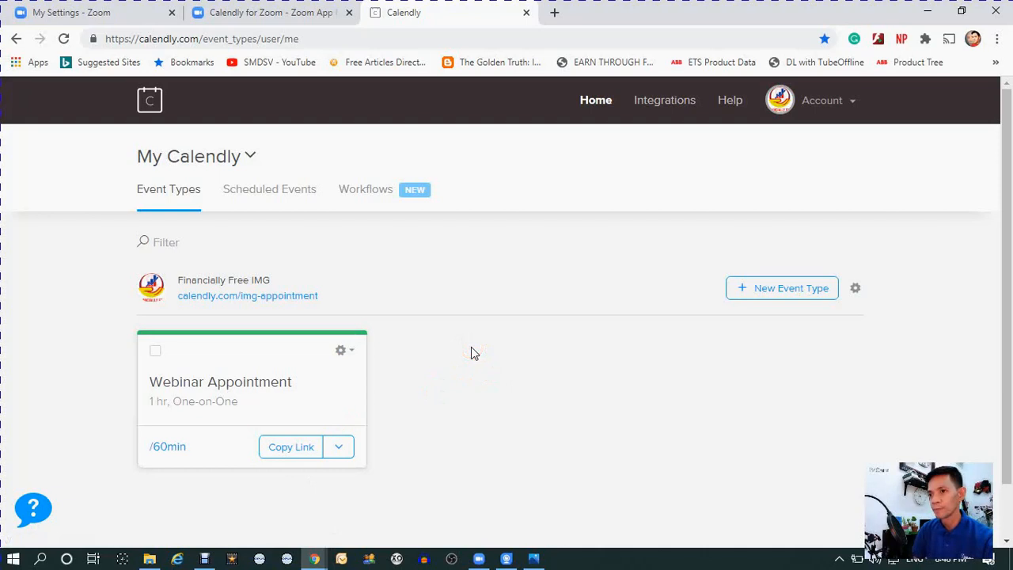
left_click(471, 349)
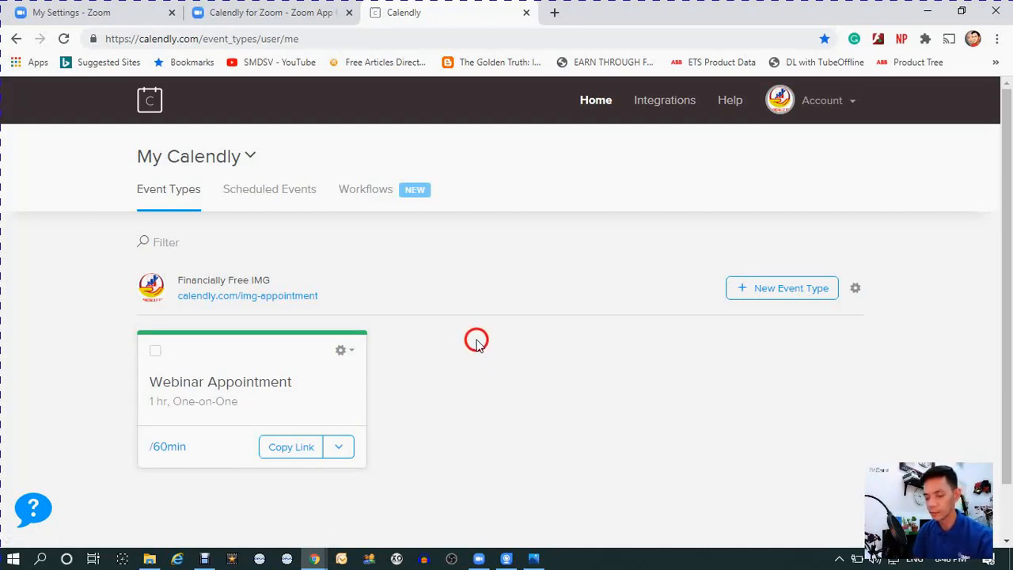
left_click(556, 23)
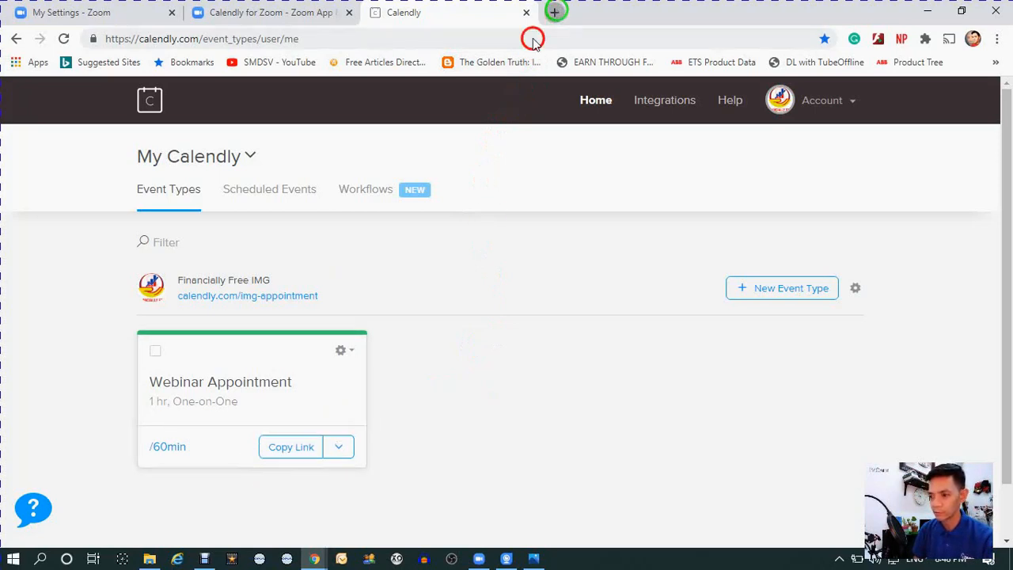
type("https://calendly.com/img-appointment/60min")
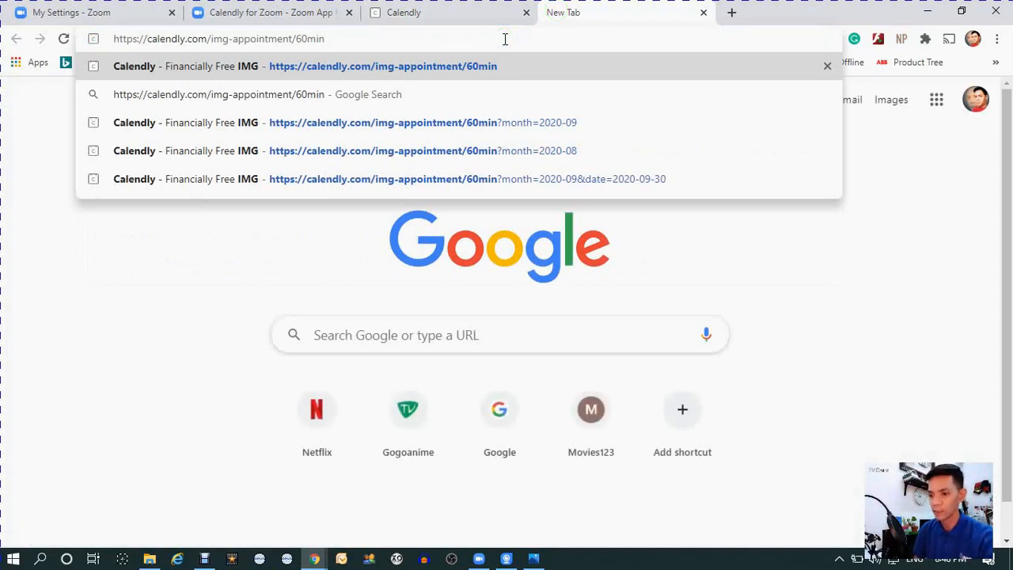
key("Return")
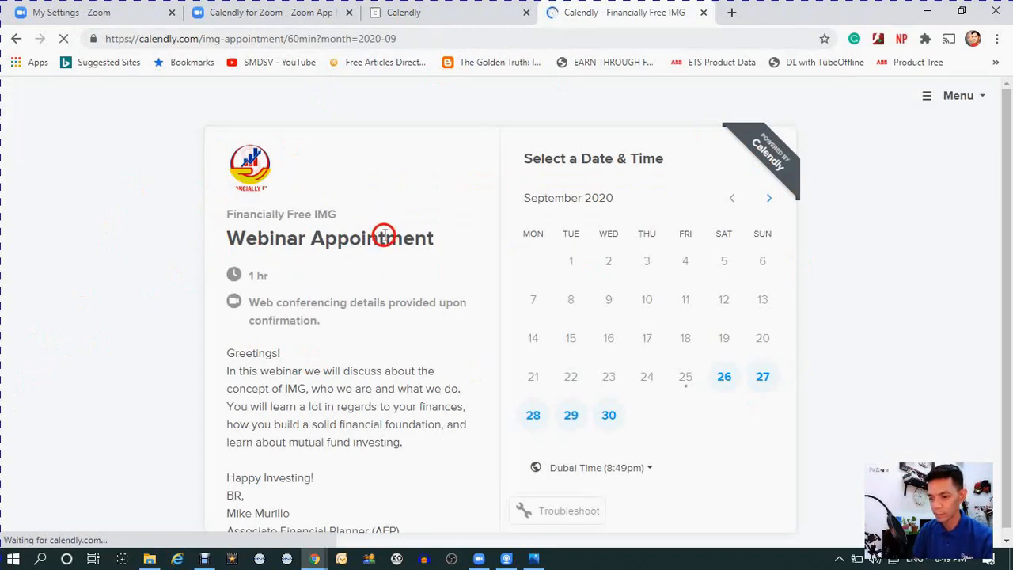
- Examine the Webinar Appointment booking page and its full description text as an invitee sees it
scroll(348, 257, "down", 1)
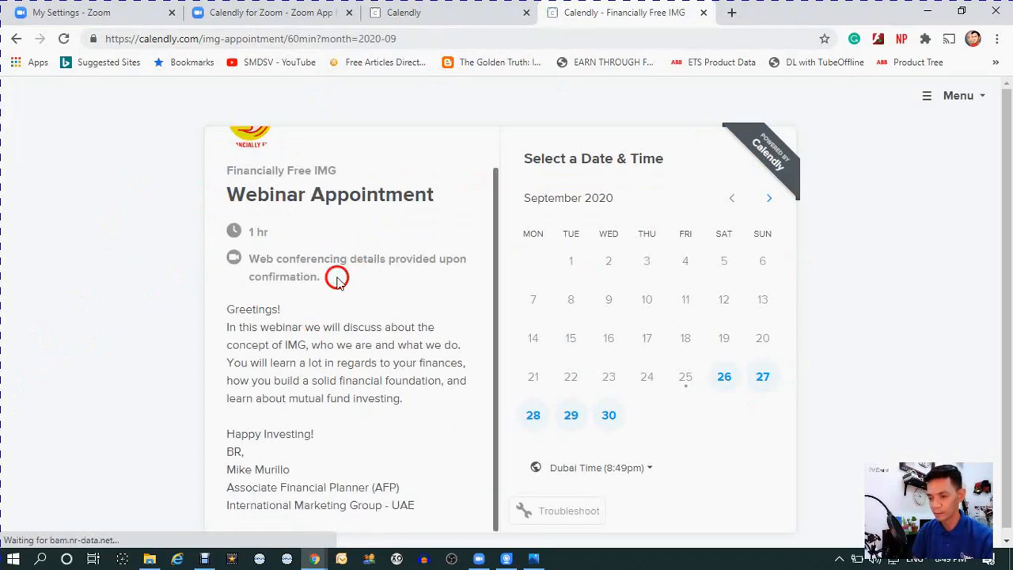
scroll(318, 310, "down", 1)
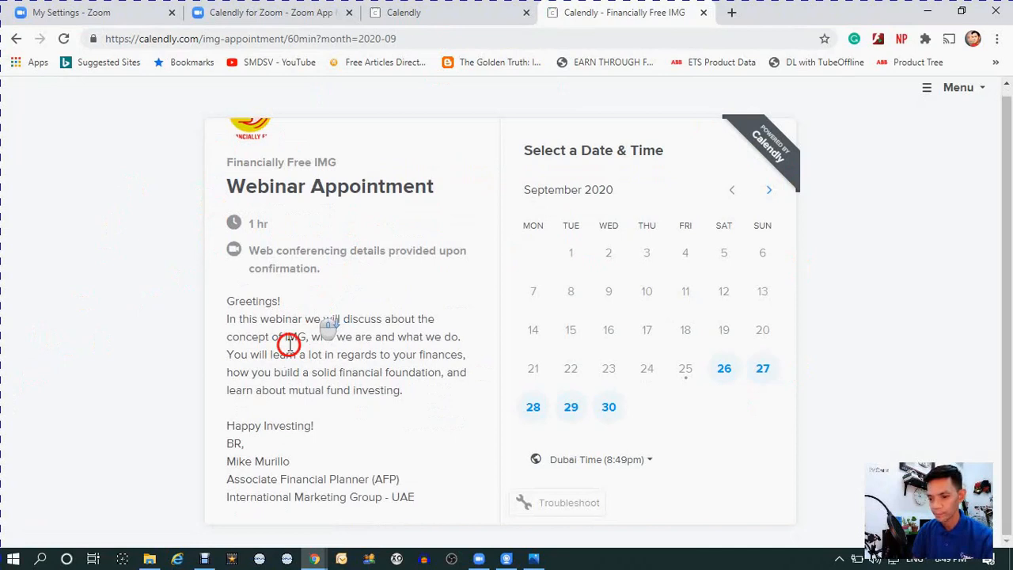
left_click(241, 302)
left_click_drag(241, 302, 437, 532)
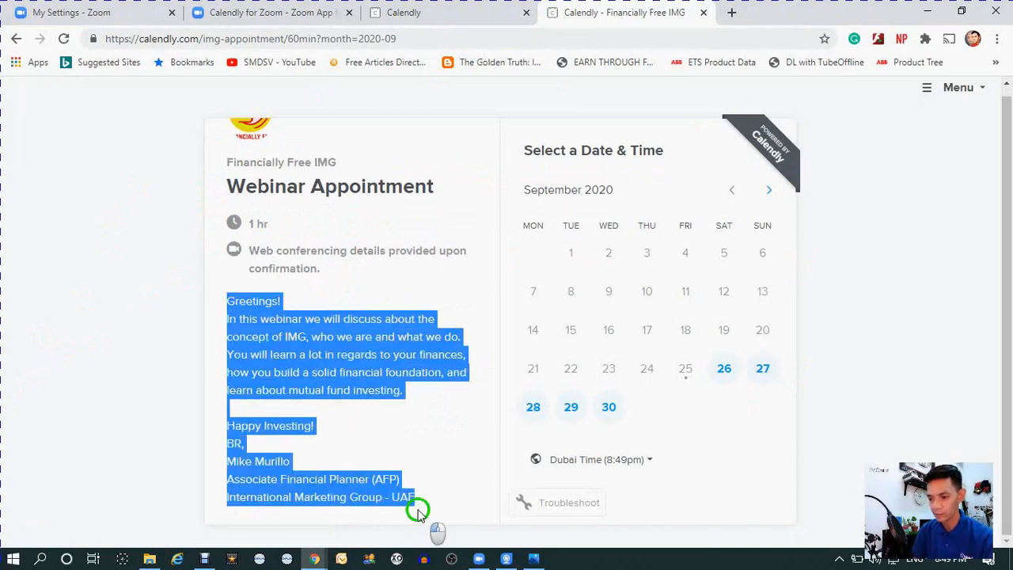
left_click(369, 356)
scroll(411, 320, "up", 1)
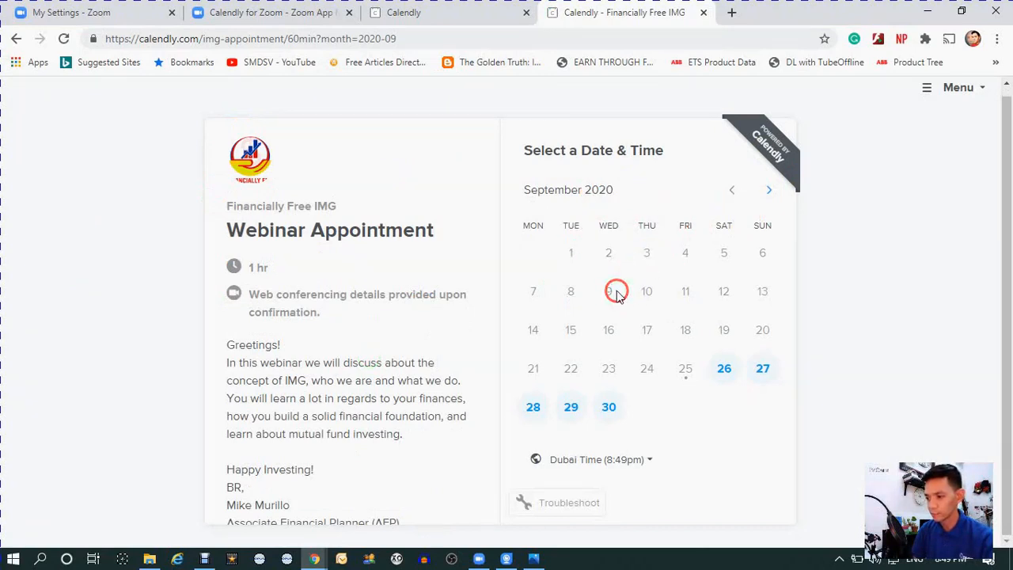
- Pick the 10:00am slot on Saturday, September 26 and confirm it to reach the invitee details form
left_click(725, 372)
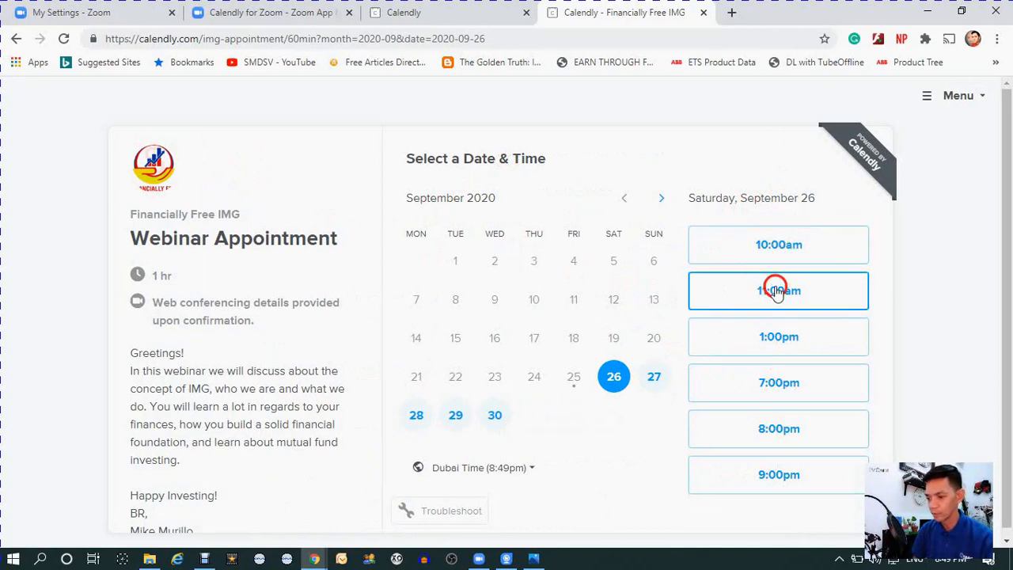
scroll(773, 338, "down", 1)
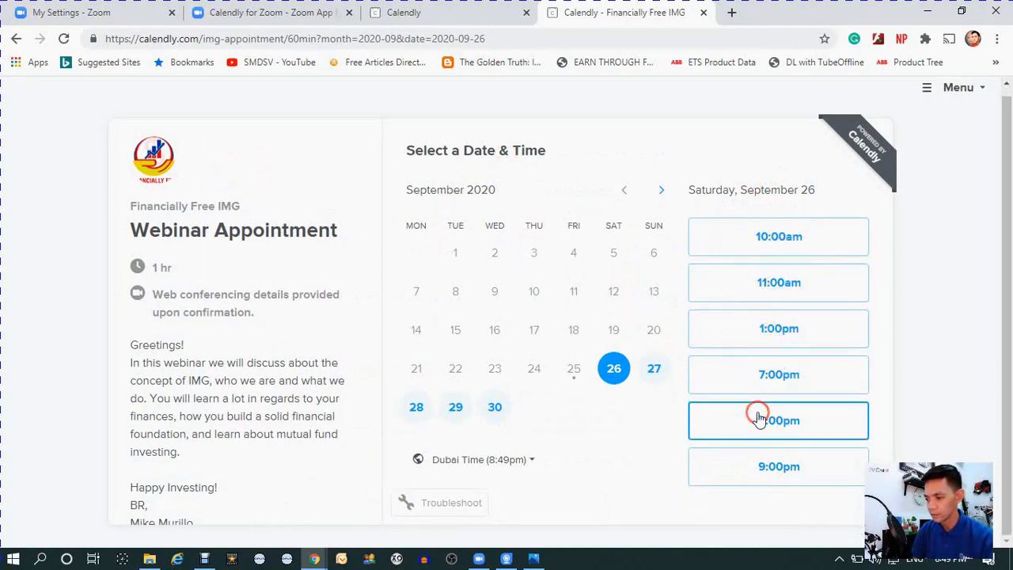
left_click(769, 239)
left_click(830, 236)
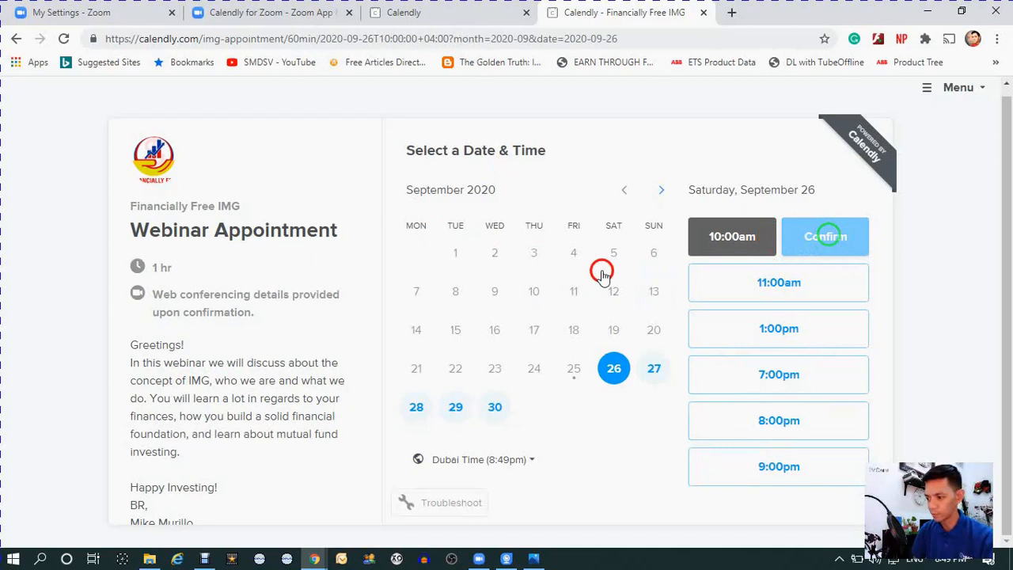
- Examine the invitee form's name, email, phone and notes fields without filling them in, and return to the date and time selection
left_click(436, 210)
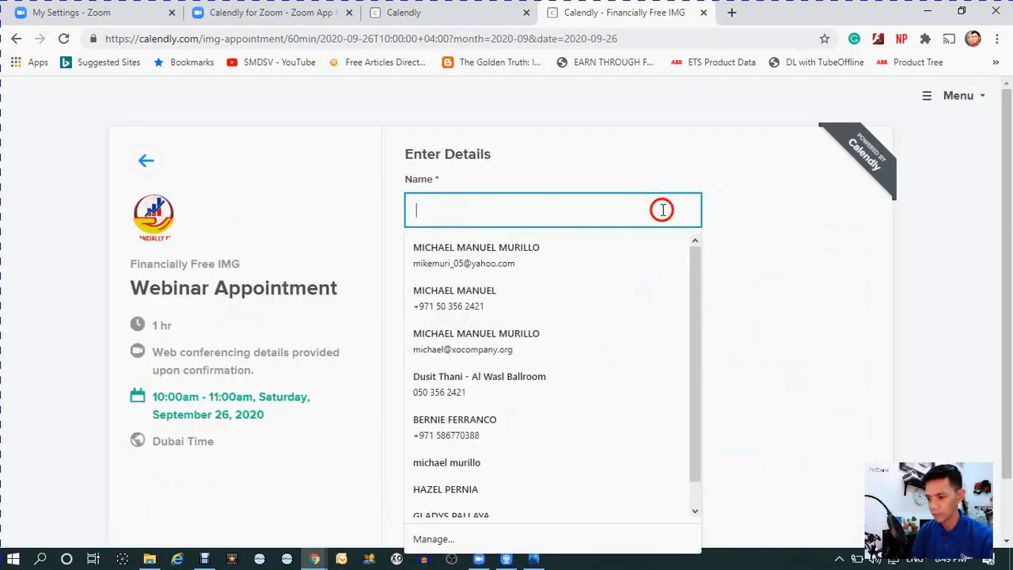
left_click(801, 234)
left_click(570, 283)
left_click(775, 263)
scroll(735, 294, "down", 1)
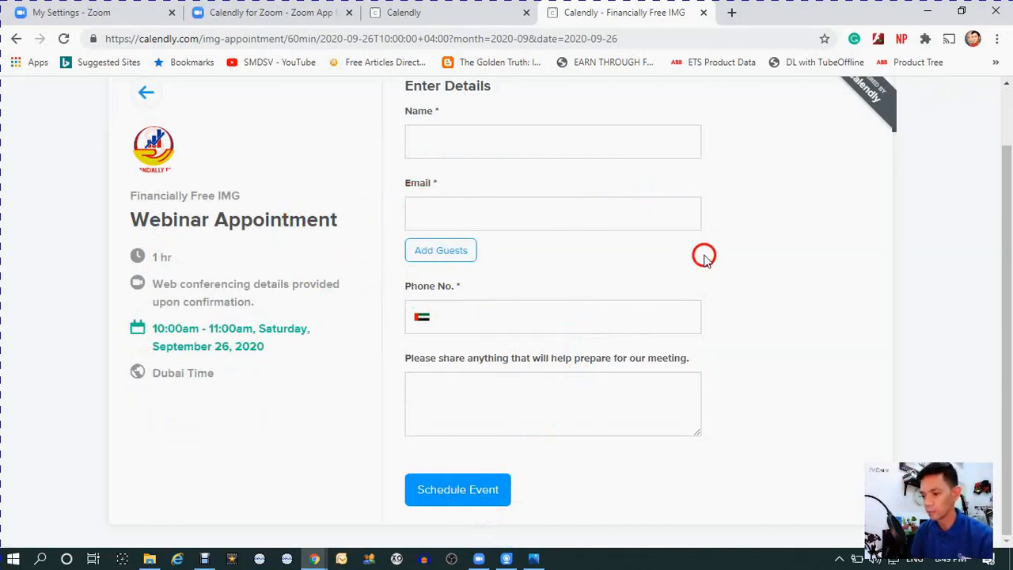
scroll(789, 229, "up", 2)
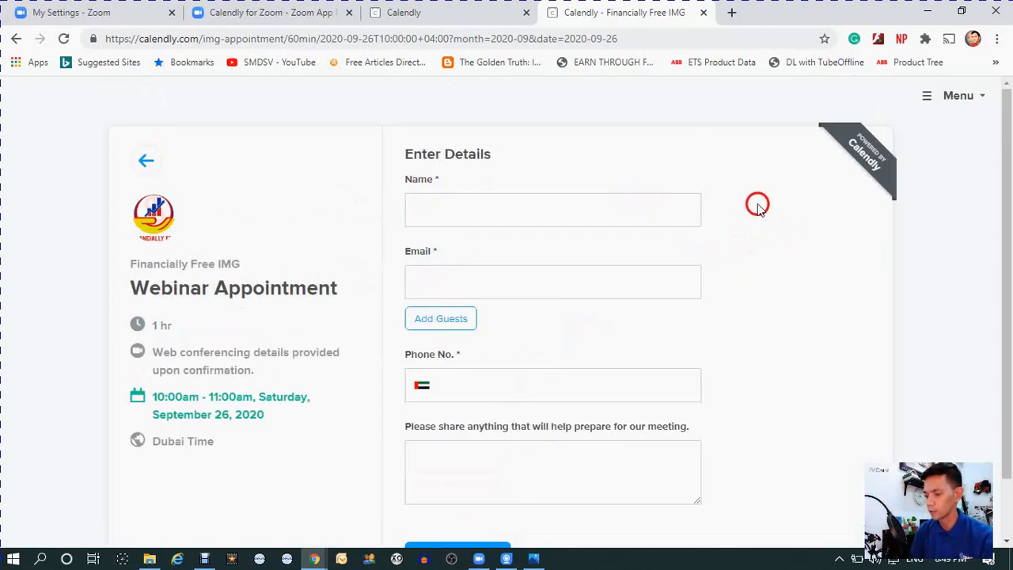
left_click(142, 163)
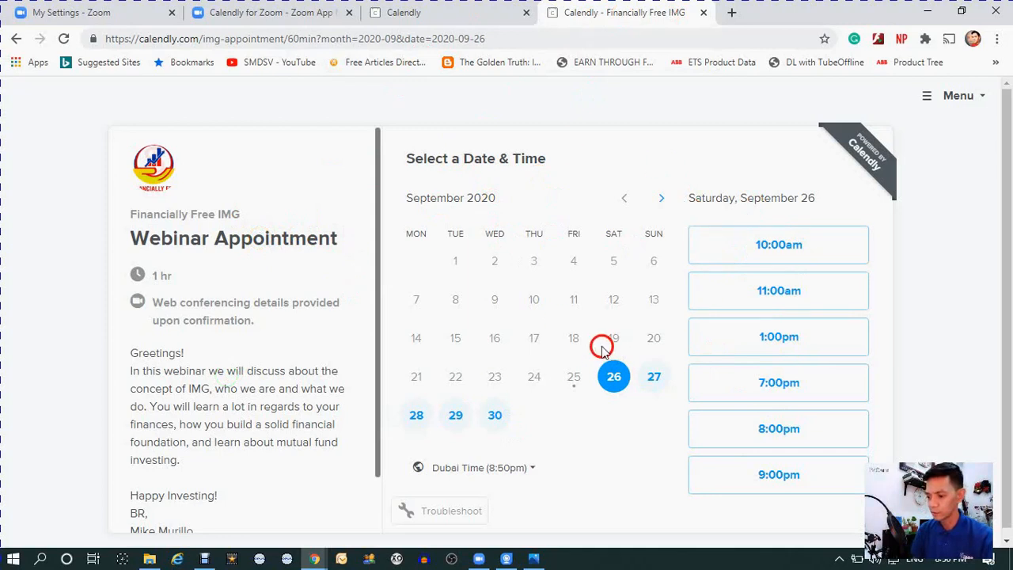
- Review the Webinar Appointment's link option and its public booking page, and return to the event types list
left_click(407, 12)
left_click(286, 444)
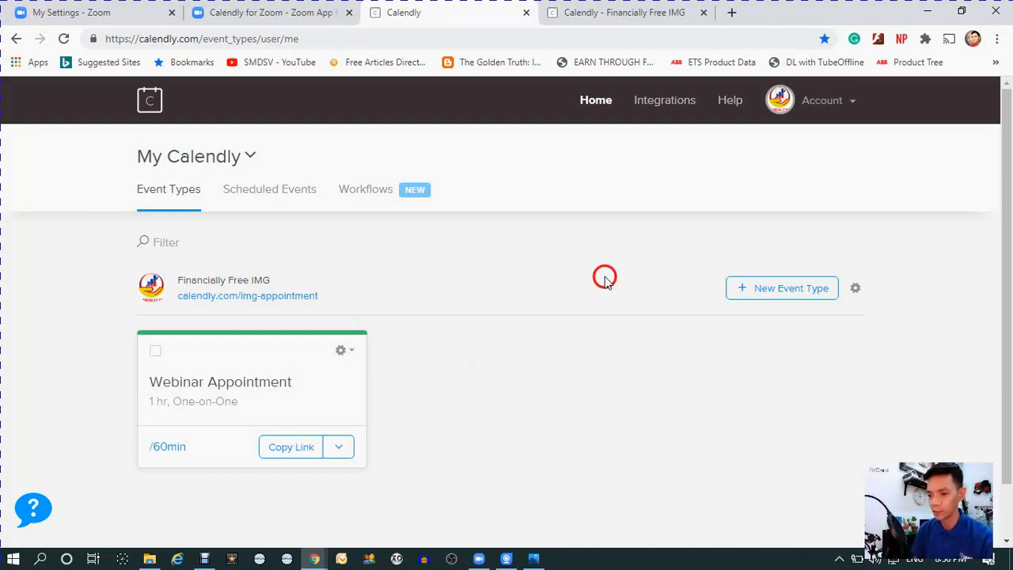
left_click(631, 14)
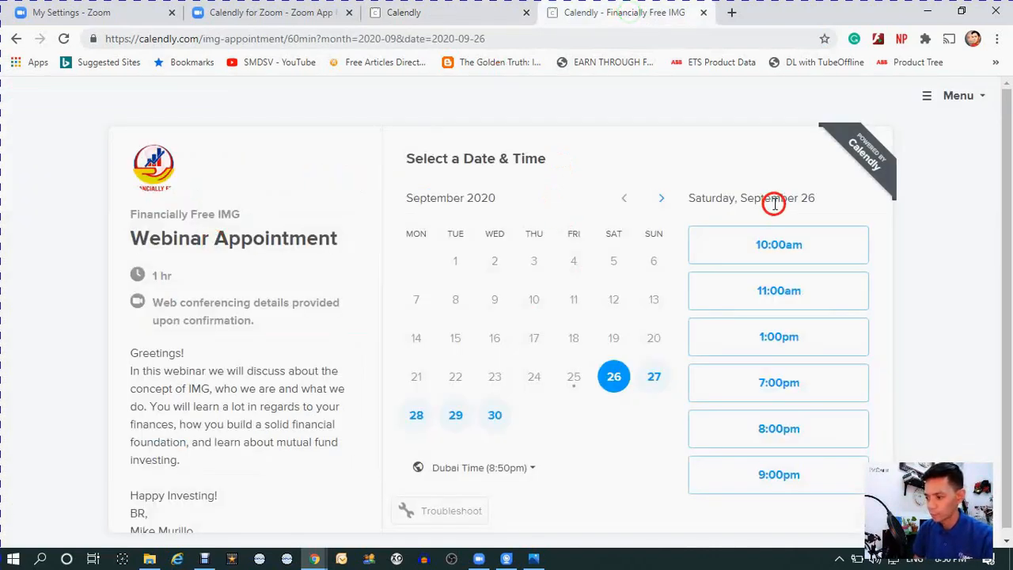
left_click(468, 13)
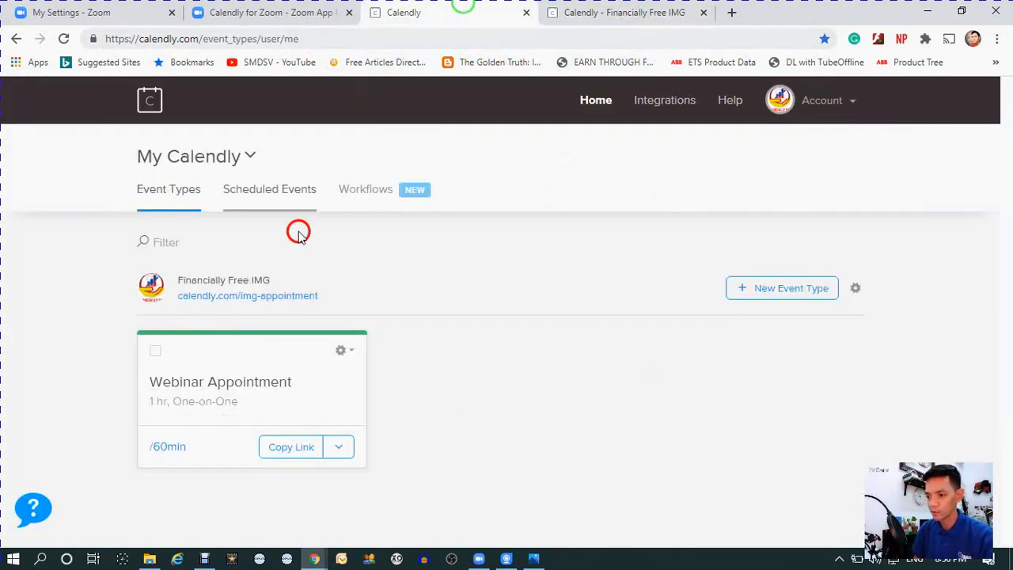
- Start a new event type, compare the Group and One-on-One descriptions, and create a One-on-One event
left_click(774, 291)
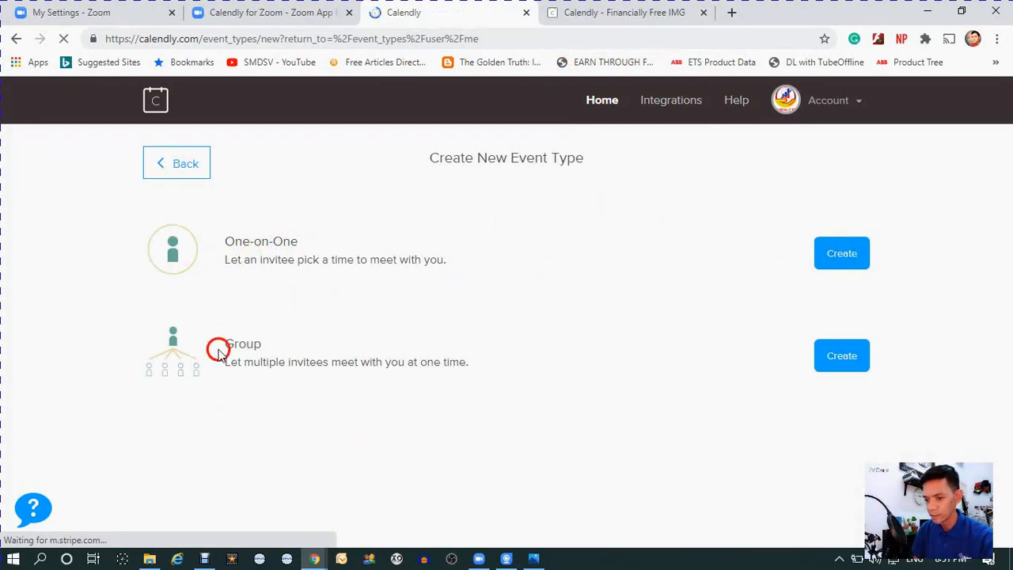
left_click_drag(240, 365, 488, 370)
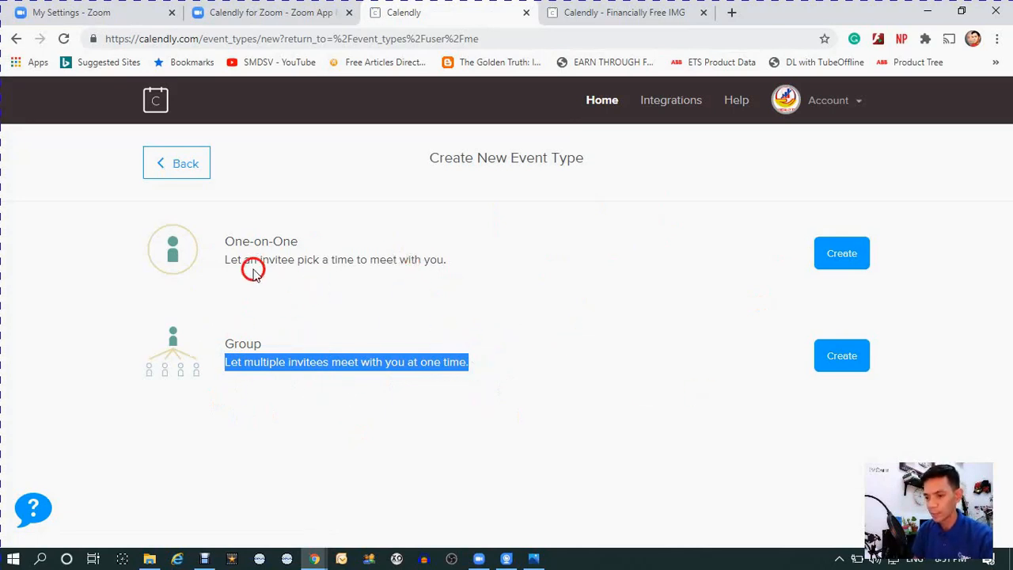
left_click_drag(225, 241, 457, 258)
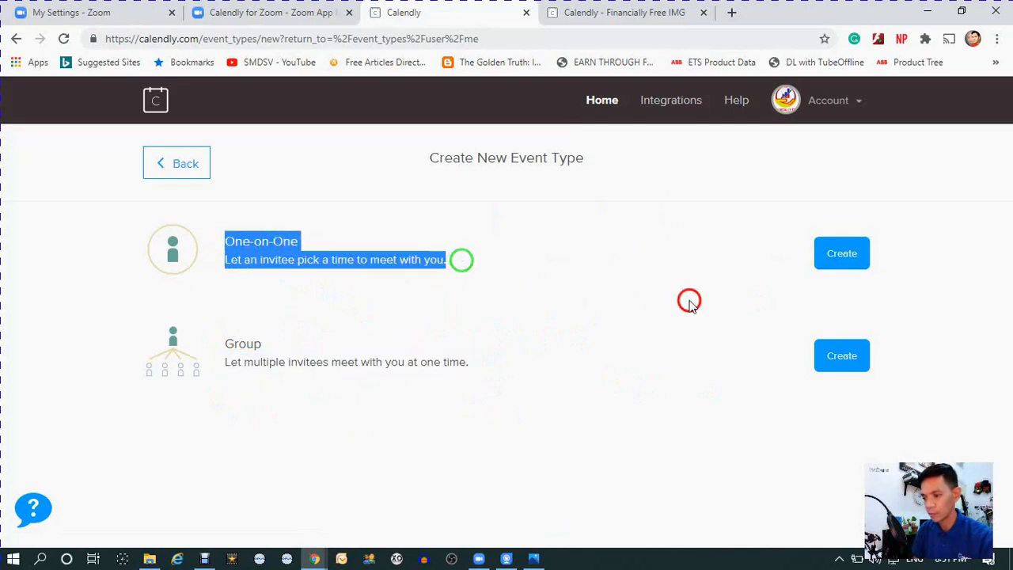
left_click(689, 299)
left_click(839, 261)
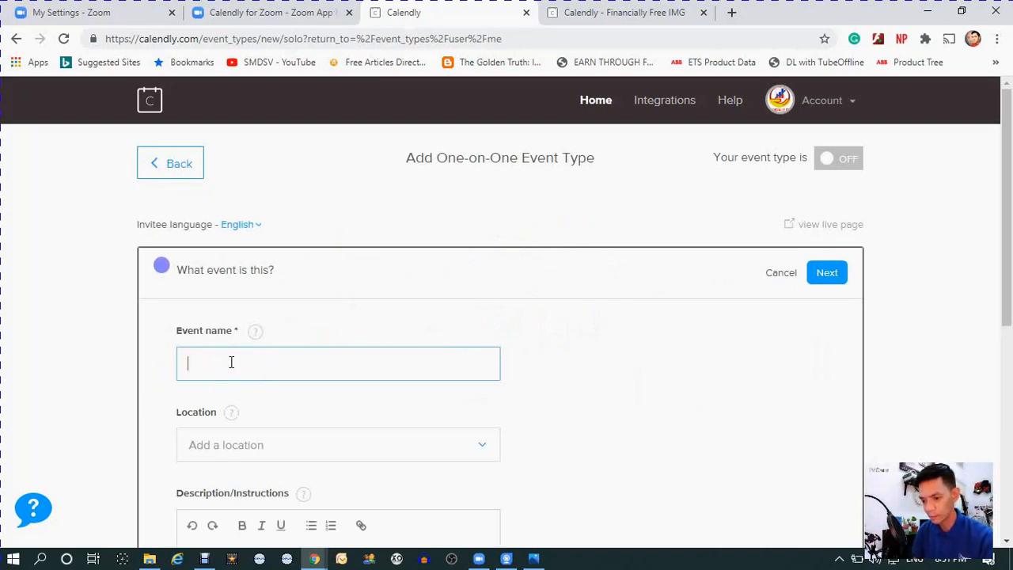
- Name the new event "Webinar Orientations" and set its location to Zoom
scroll(228, 364, "down", 2)
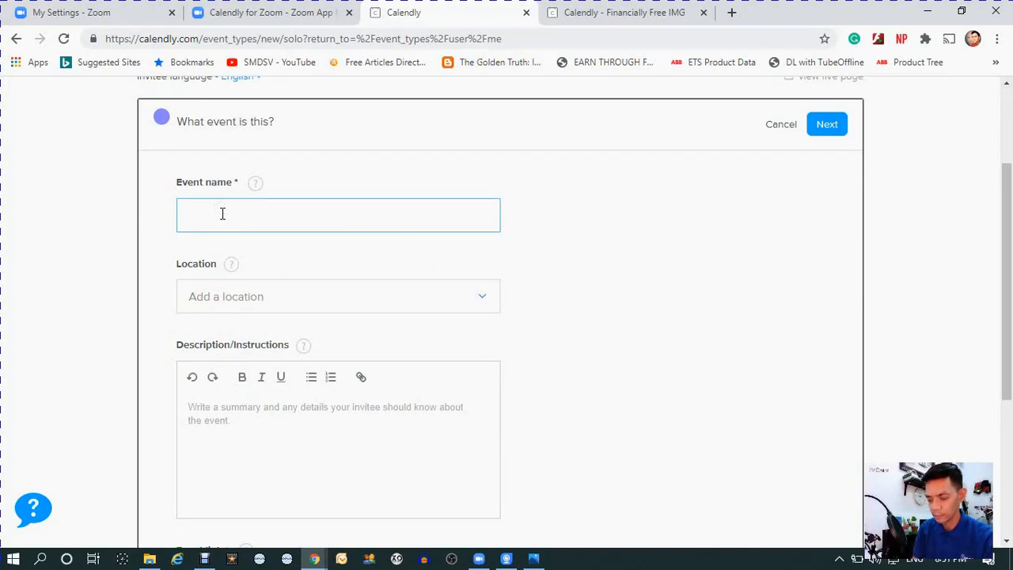
left_click(263, 306)
left_click(289, 472)
scroll(578, 291, "down", 2)
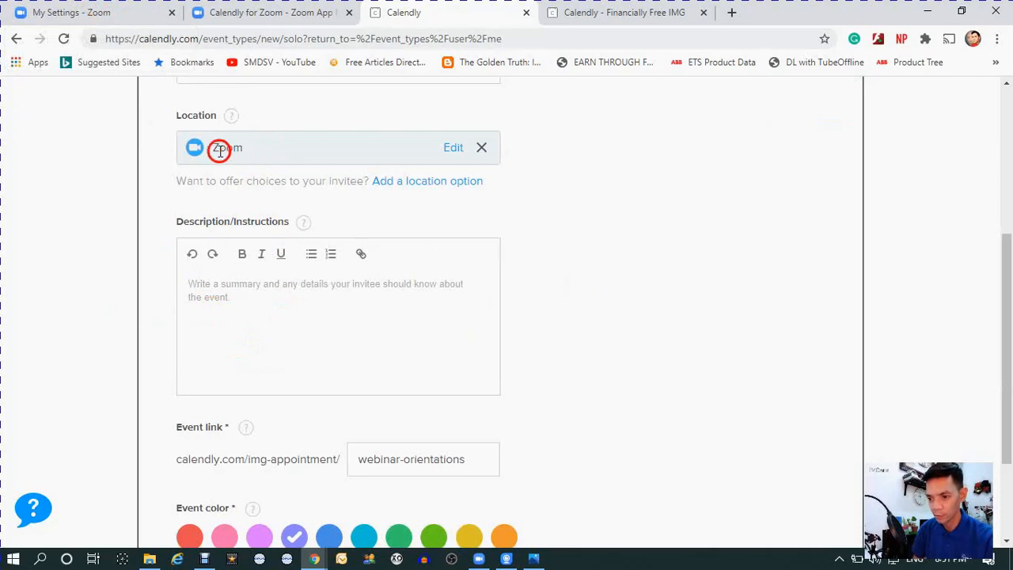
- Write a description with "Greetings!" and a "BR," sign-off with the host's name, review the event details and continue to the booking settings
left_click(205, 293)
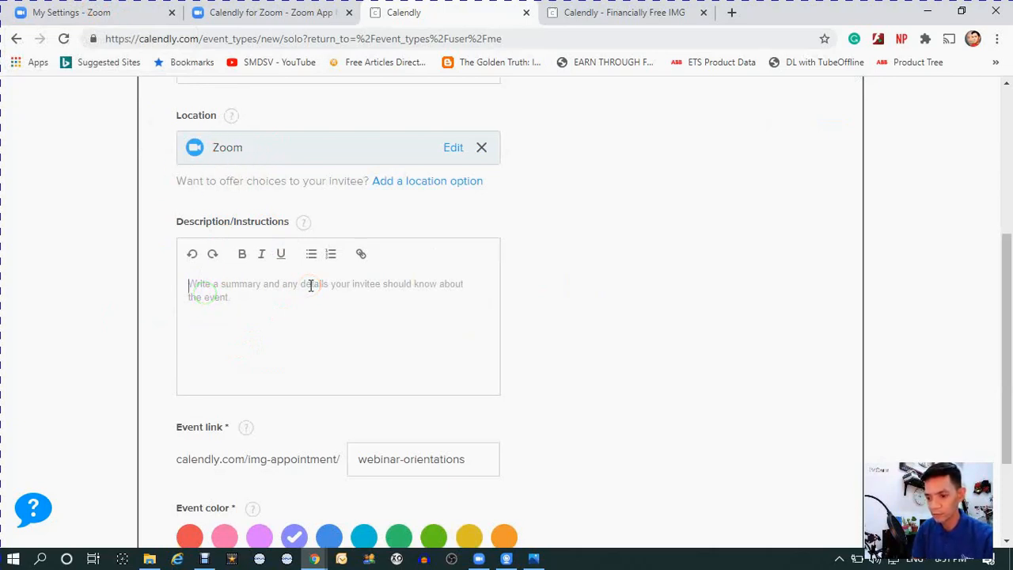
type("Greetings!")
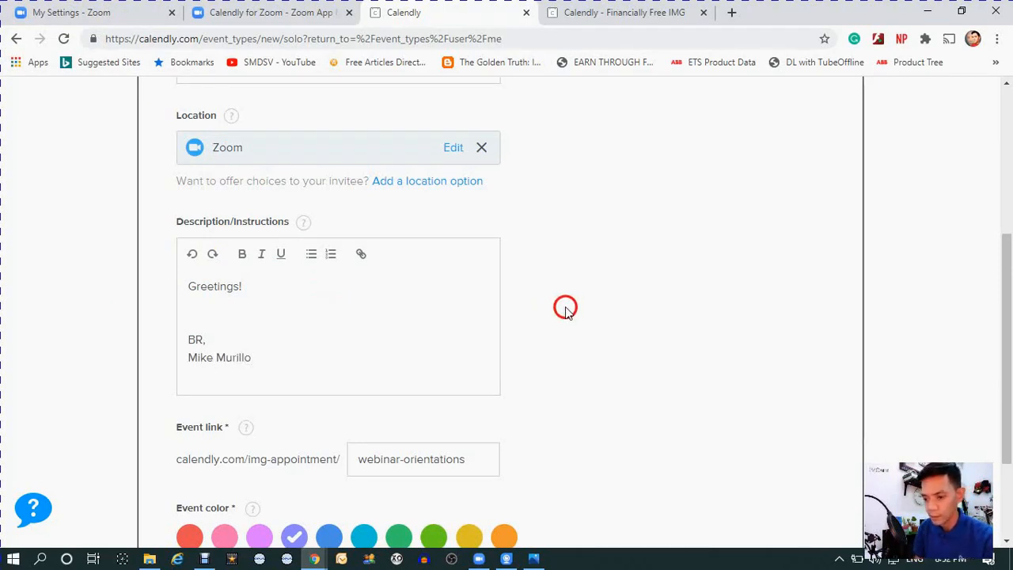
scroll(696, 333, "down", 2)
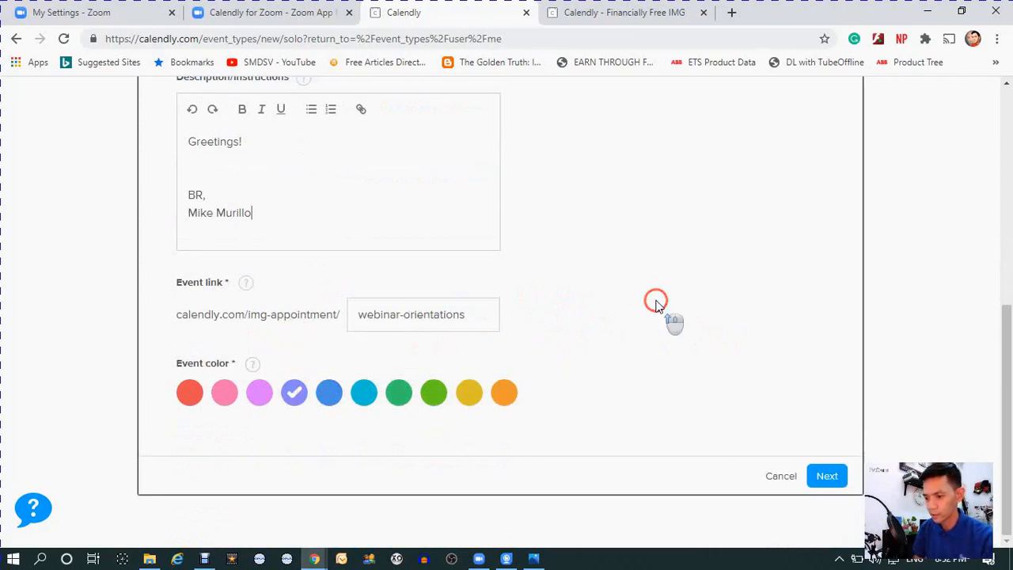
scroll(655, 301, "up", 3)
scroll(655, 305, "up", 2)
scroll(654, 299, "down", 5)
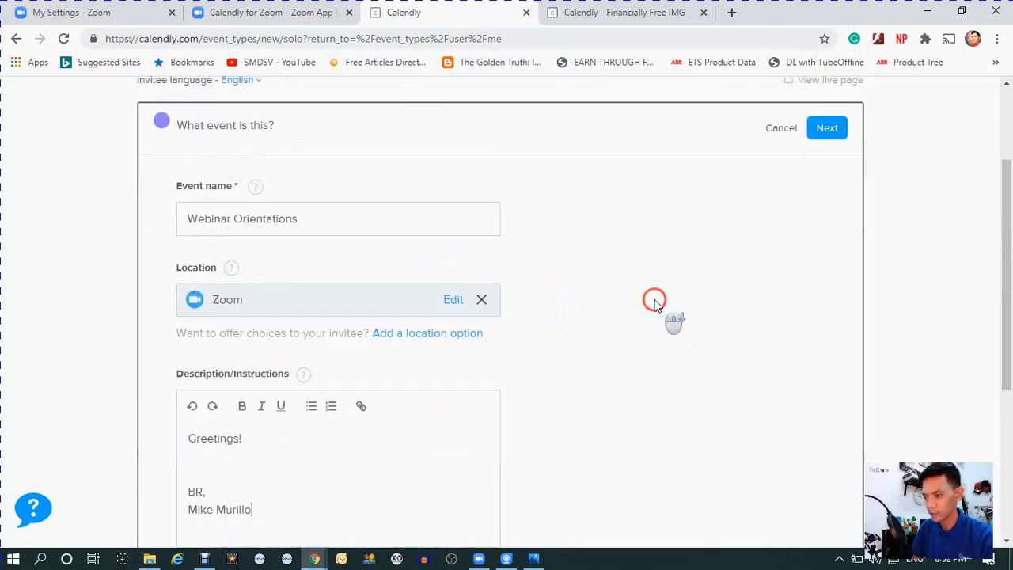
left_click(826, 477)
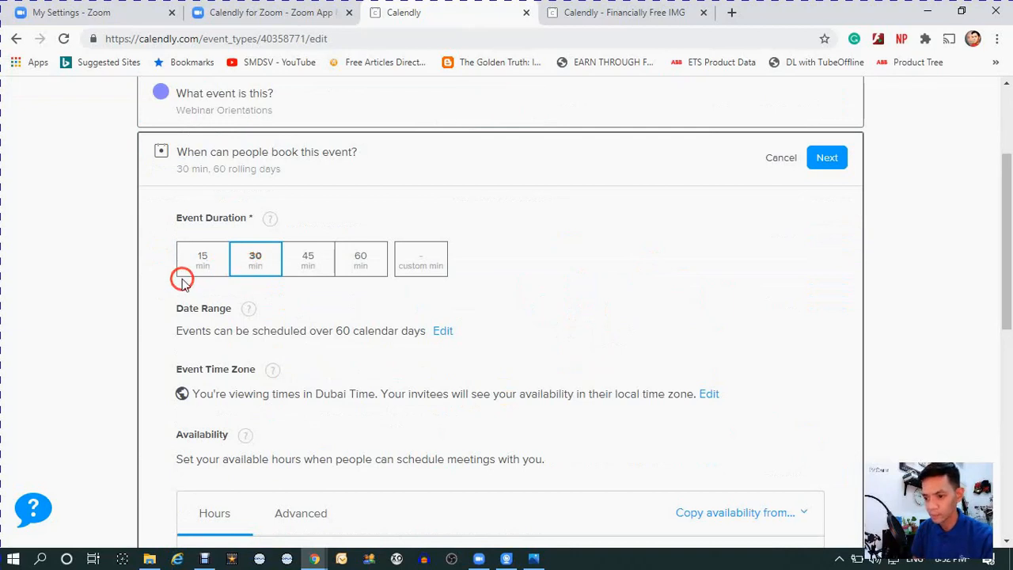
- Set the event duration to 15 minutes and add a 21:00 to 22:00 interval to the availability of Monday, 21 September
left_click(207, 261)
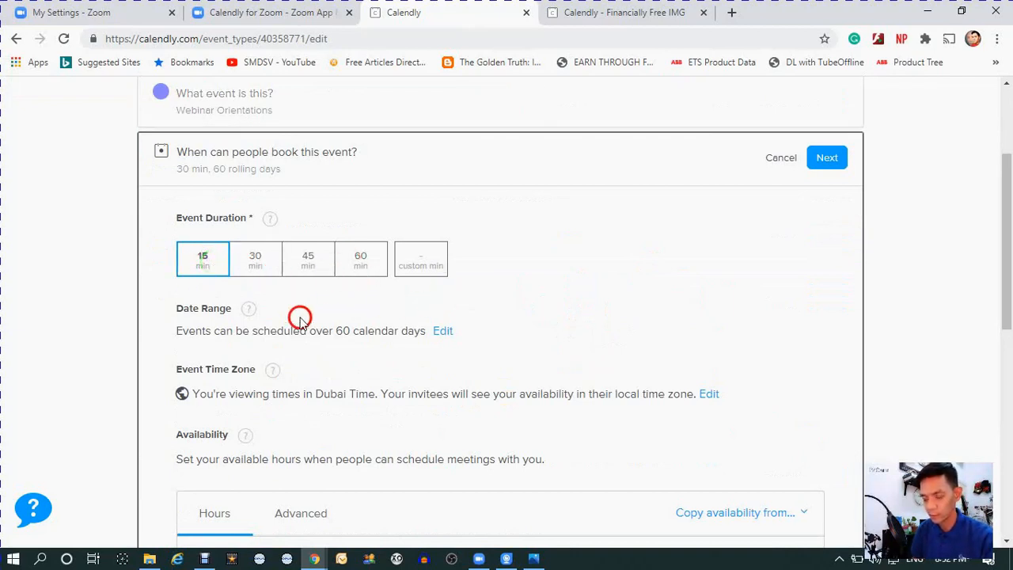
scroll(305, 317, "down", 3)
scroll(325, 290, "down", 1)
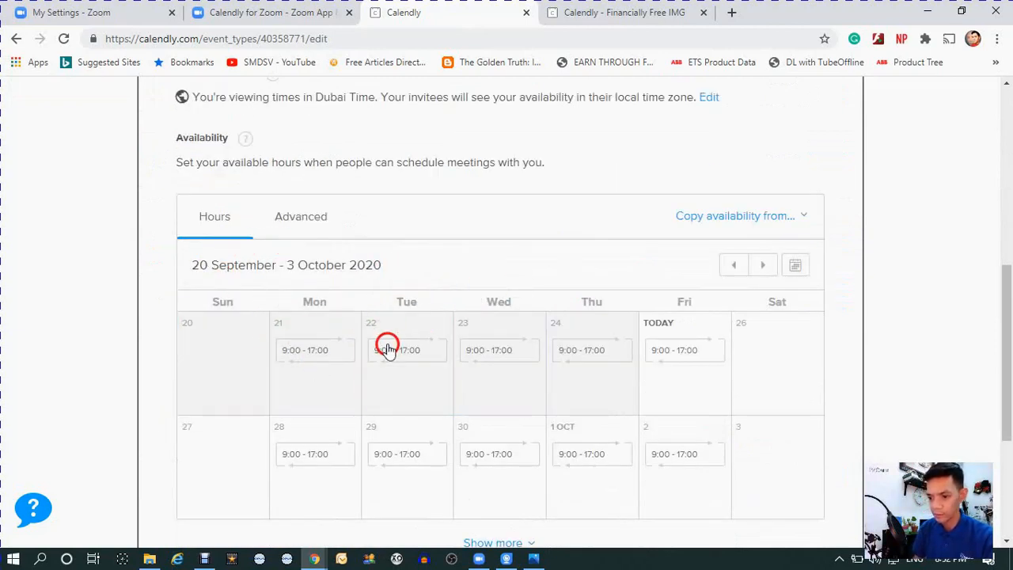
left_click(291, 372)
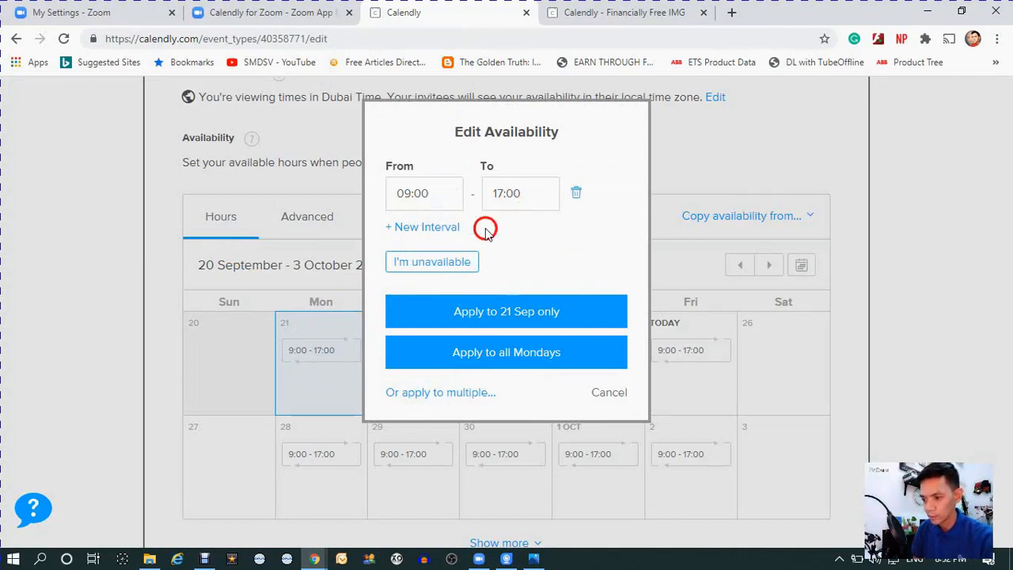
left_click(428, 229)
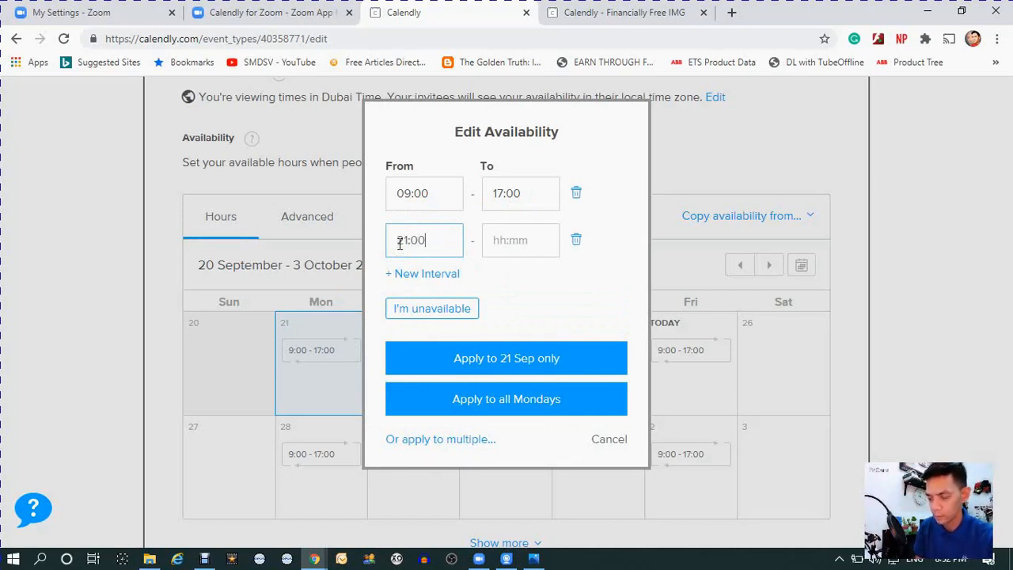
left_click(515, 240)
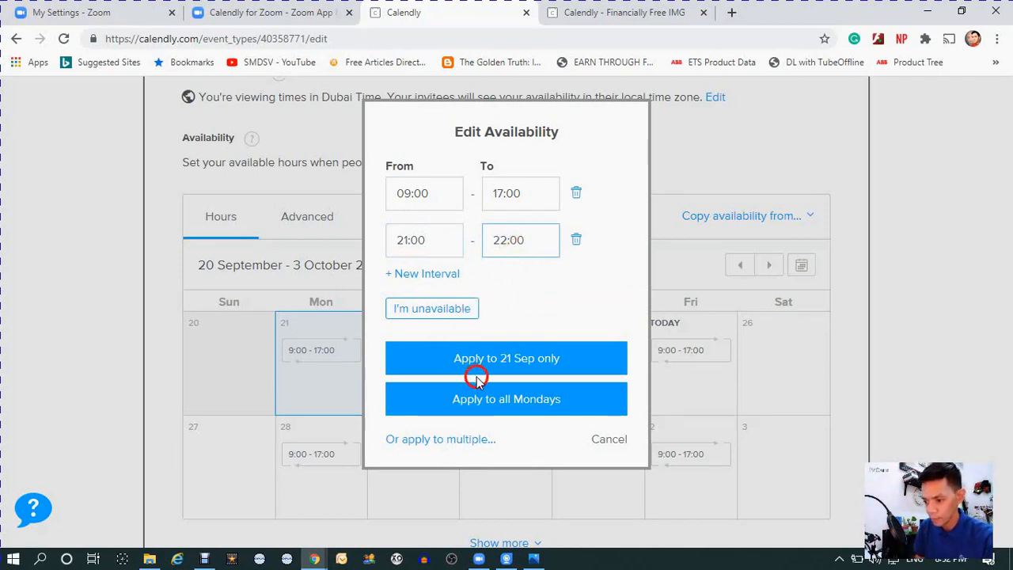
- Apply the edited availability hours to every day of the week, Sundays through Saturdays, as repeating days
left_click(458, 440)
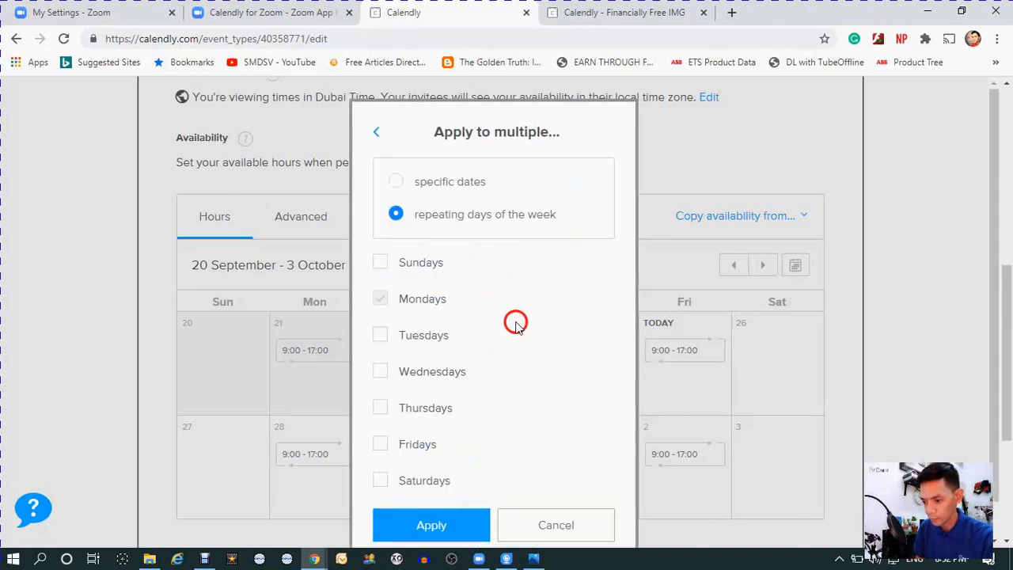
left_click(381, 224)
left_click(381, 296)
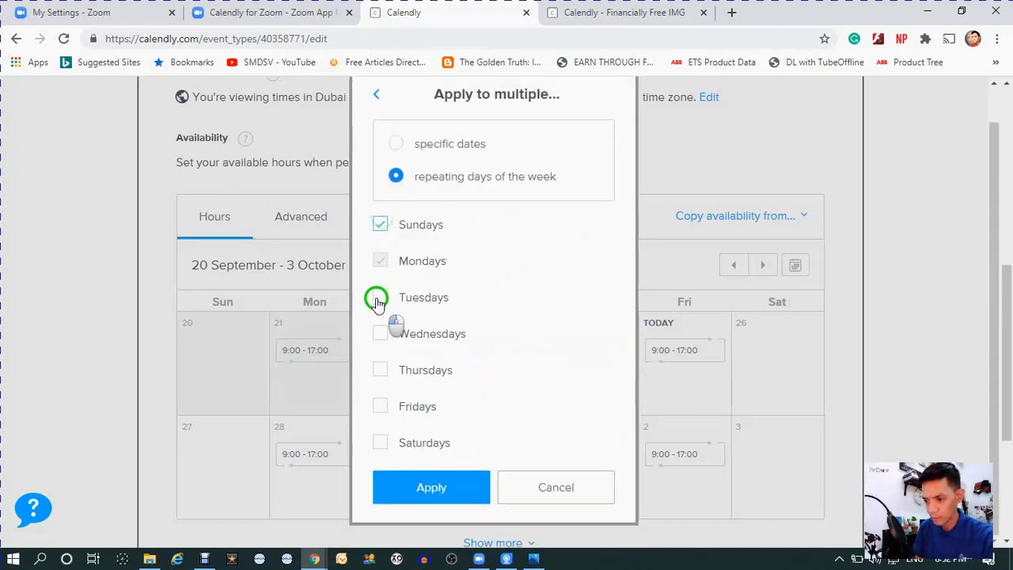
left_click(384, 266)
left_click(381, 333)
left_click(381, 370)
left_click(381, 406)
left_click(381, 442)
scroll(507, 372, "down", 2)
left_click(463, 477)
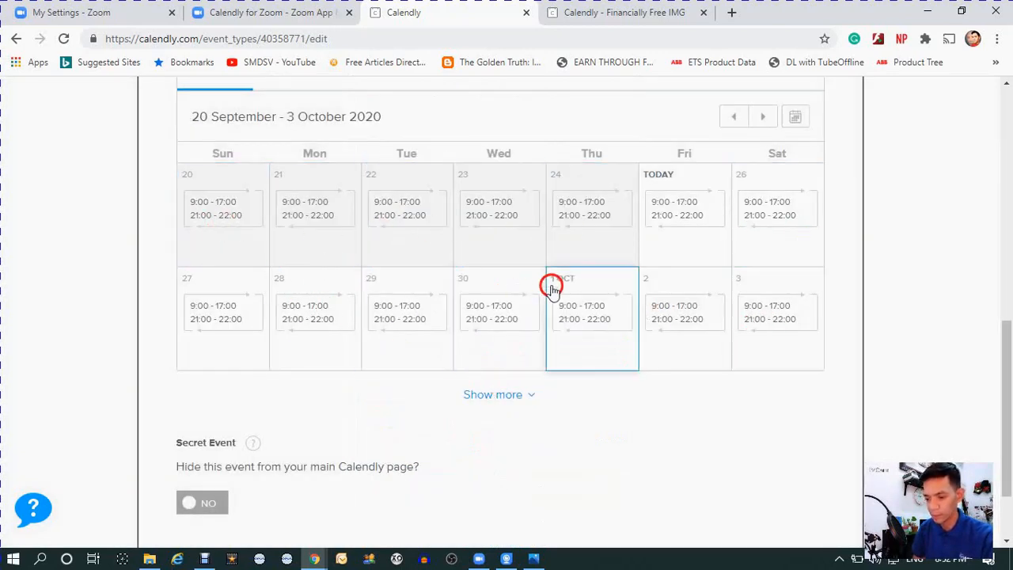
- Check the booking settings, save them and return to the event types list
scroll(655, 324, "down", 2)
scroll(653, 331, "up", 10)
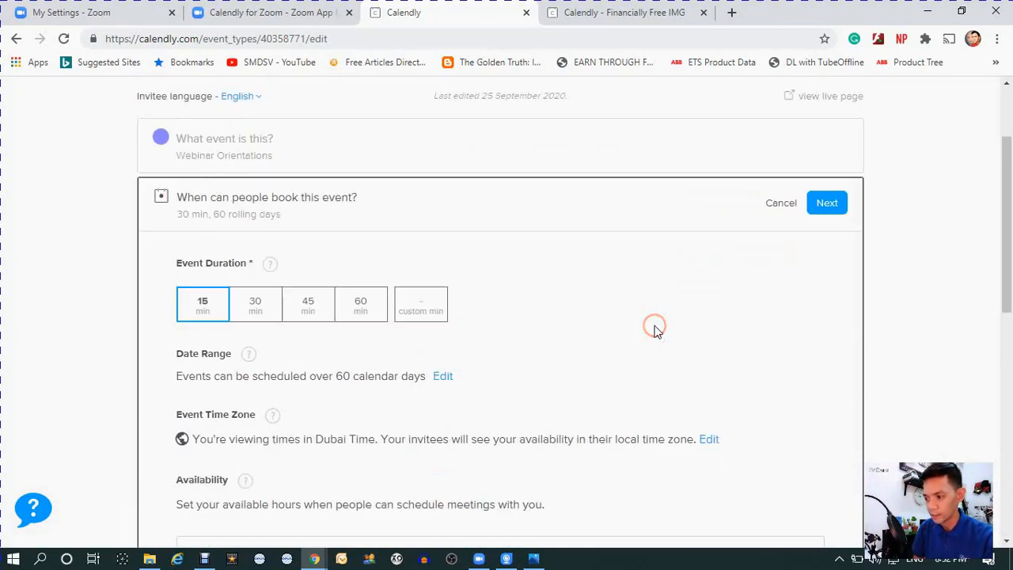
scroll(655, 324, "down", 10)
left_click(825, 475)
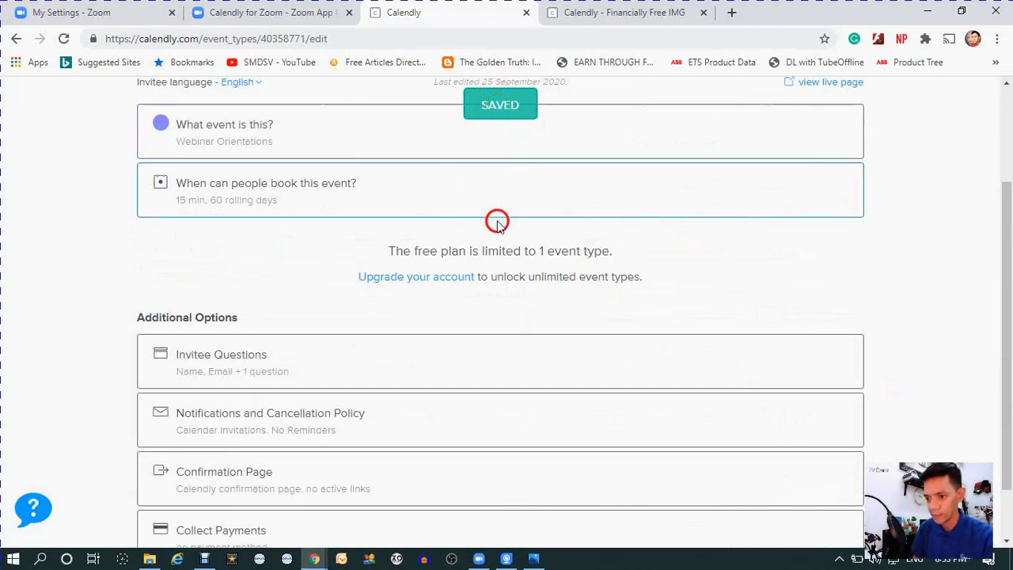
scroll(459, 249, "up", 2)
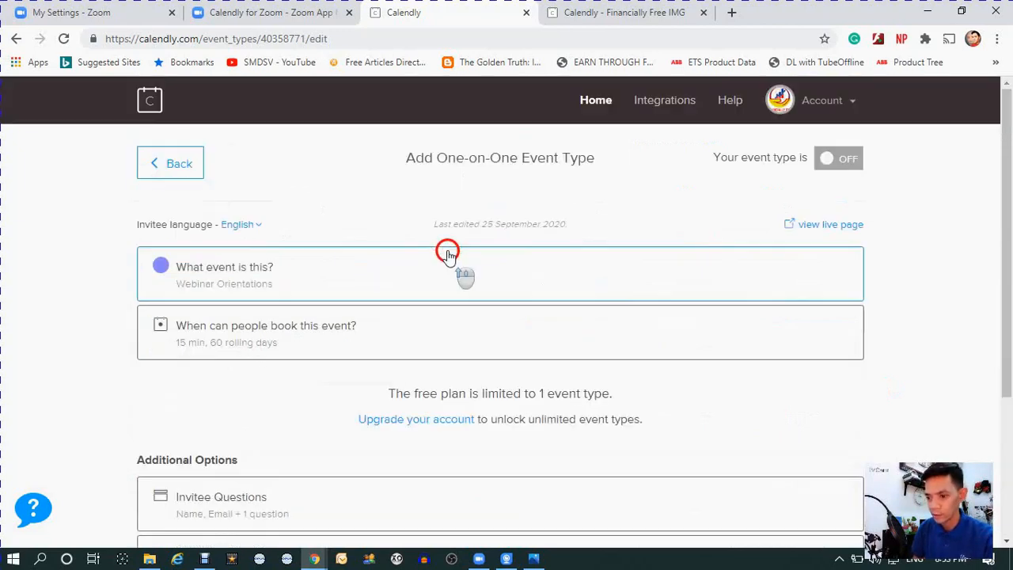
left_click(161, 176)
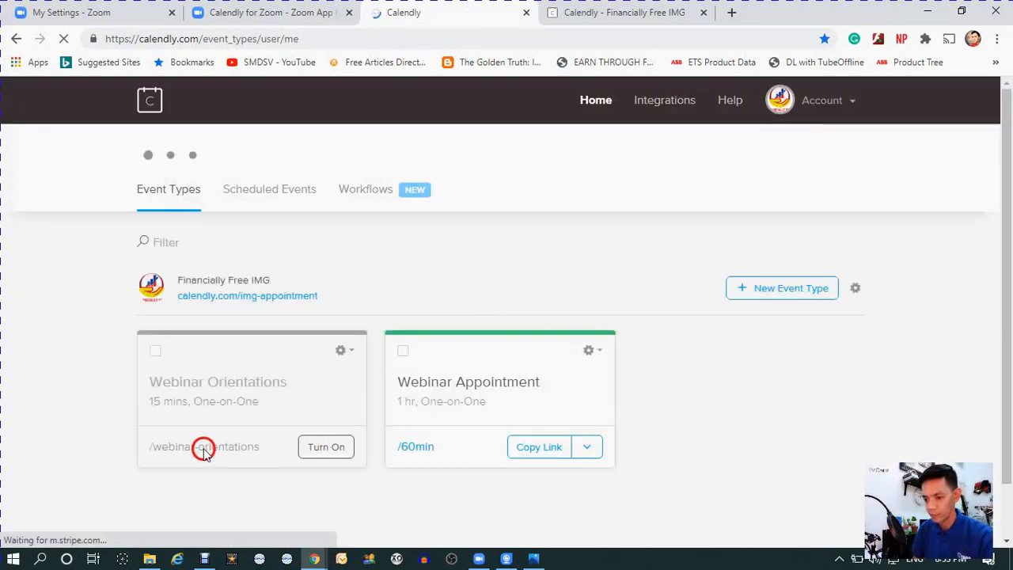
- Try to turn on the Webinar Orientations event type from its card in the list
left_click(163, 388)
left_click(204, 395)
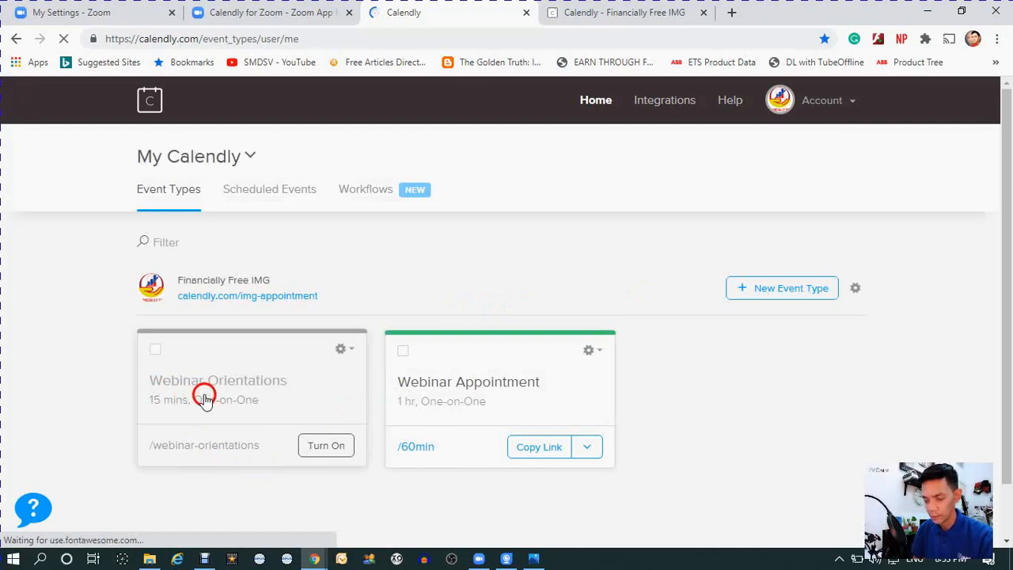
left_click(308, 442)
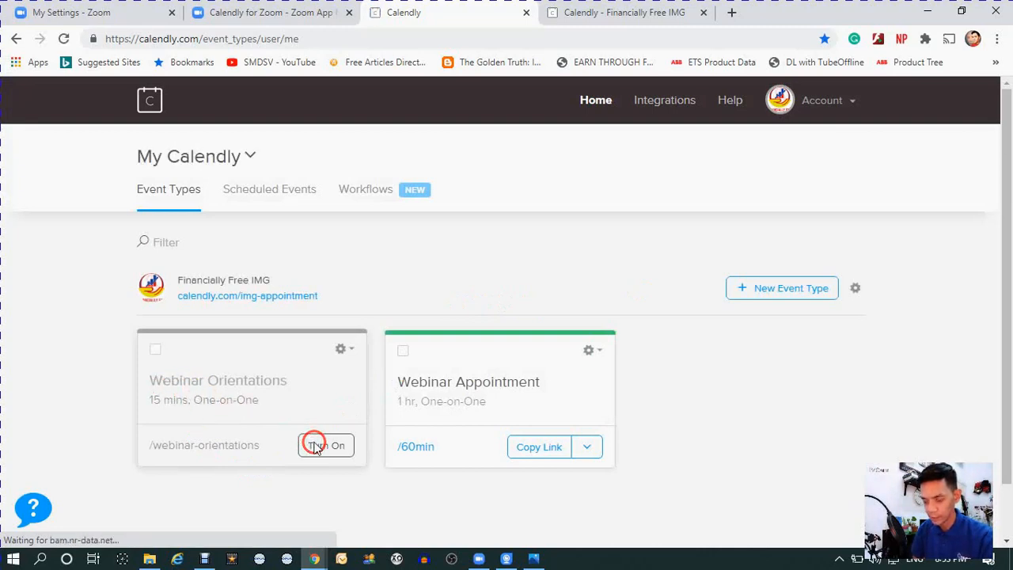